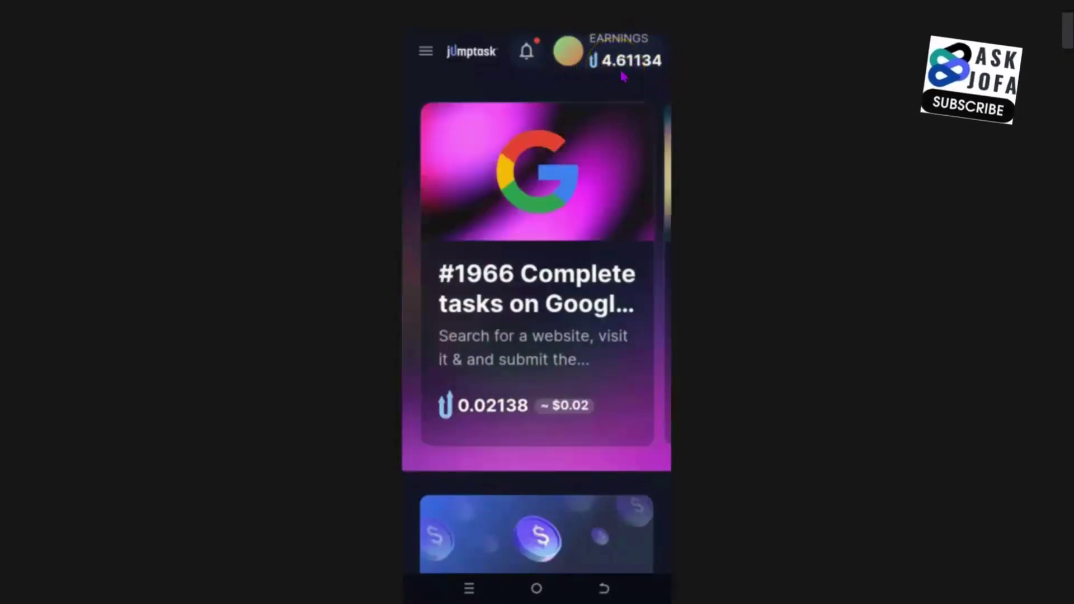
- Open the JumpTask profile showing 4.61134 earnings and start a payout of the balance
click(564, 58)
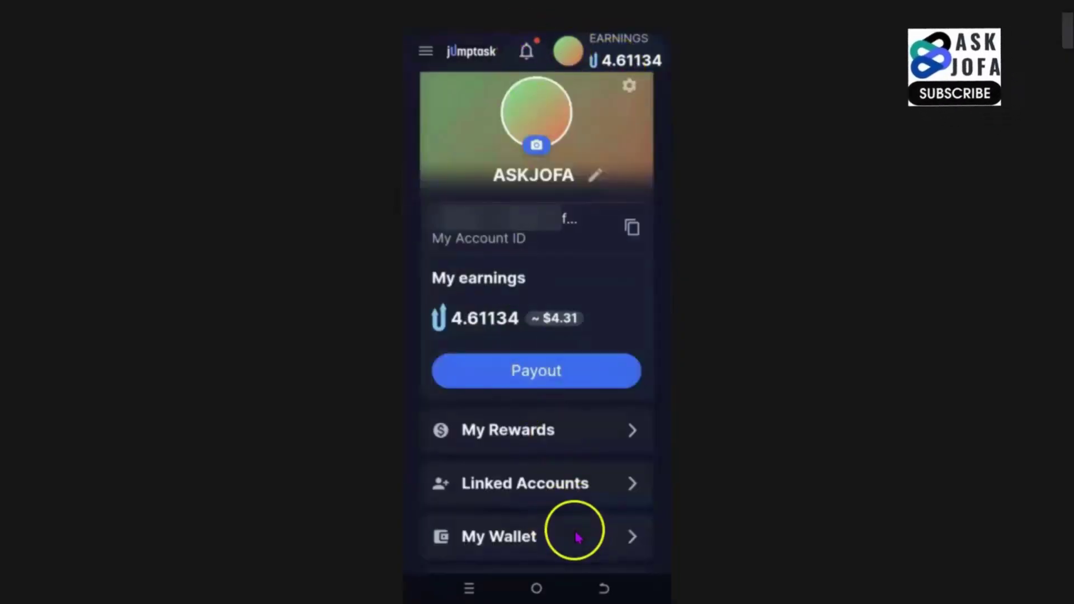
scroll(575, 538, down, 3)
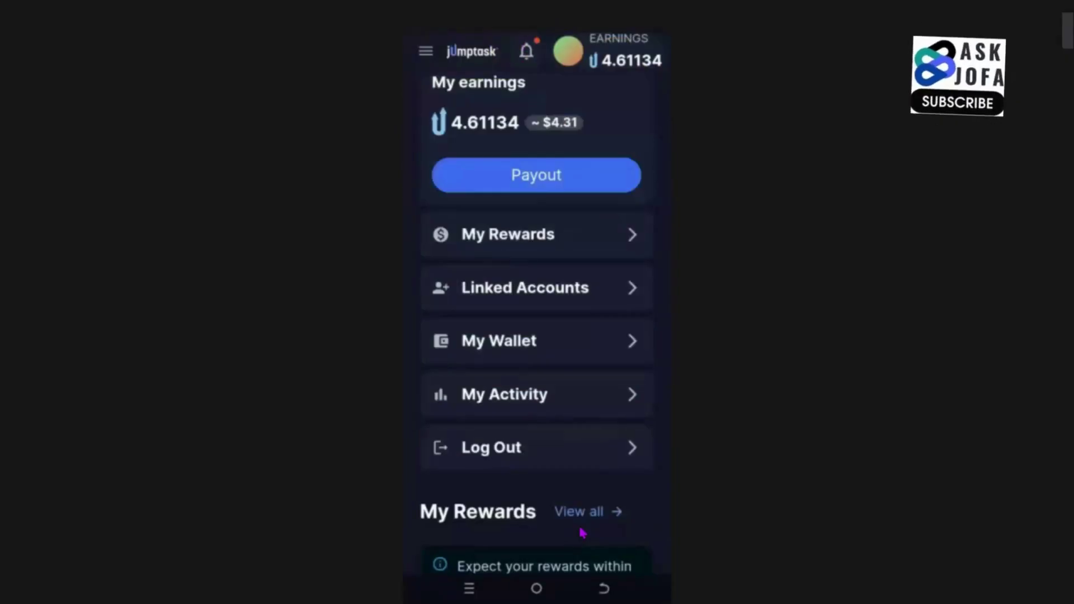
scroll(614, 408, up, 4)
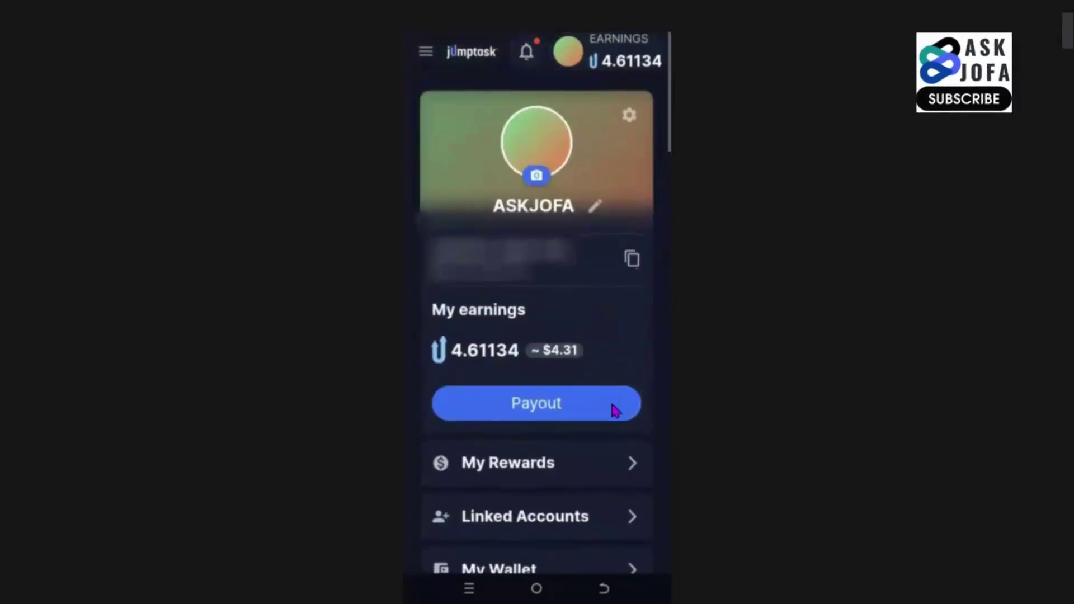
scroll(614, 408, down, 7)
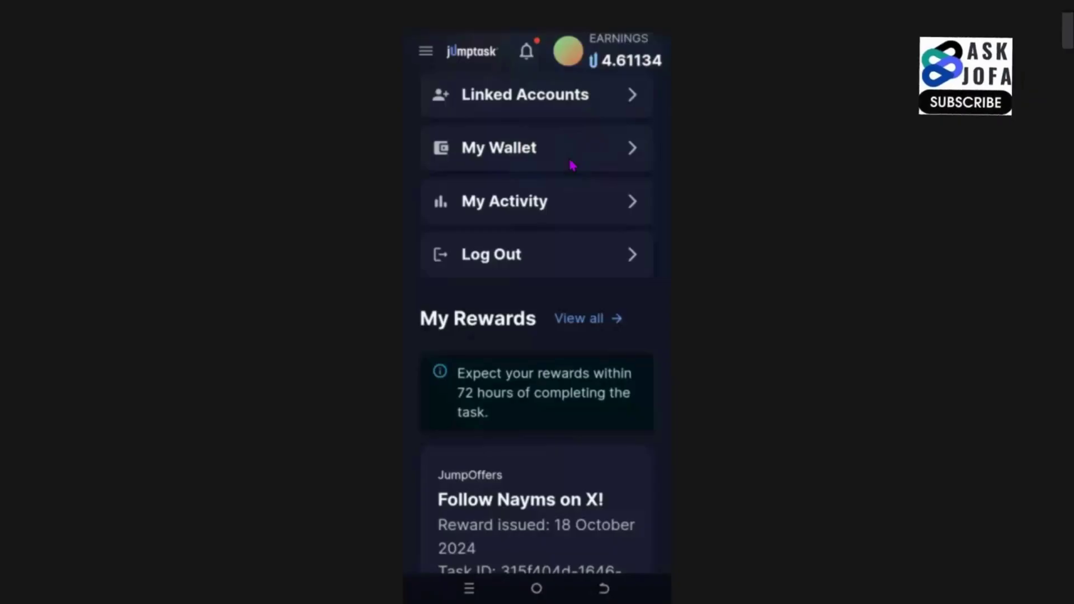
scroll(571, 165, up, 5)
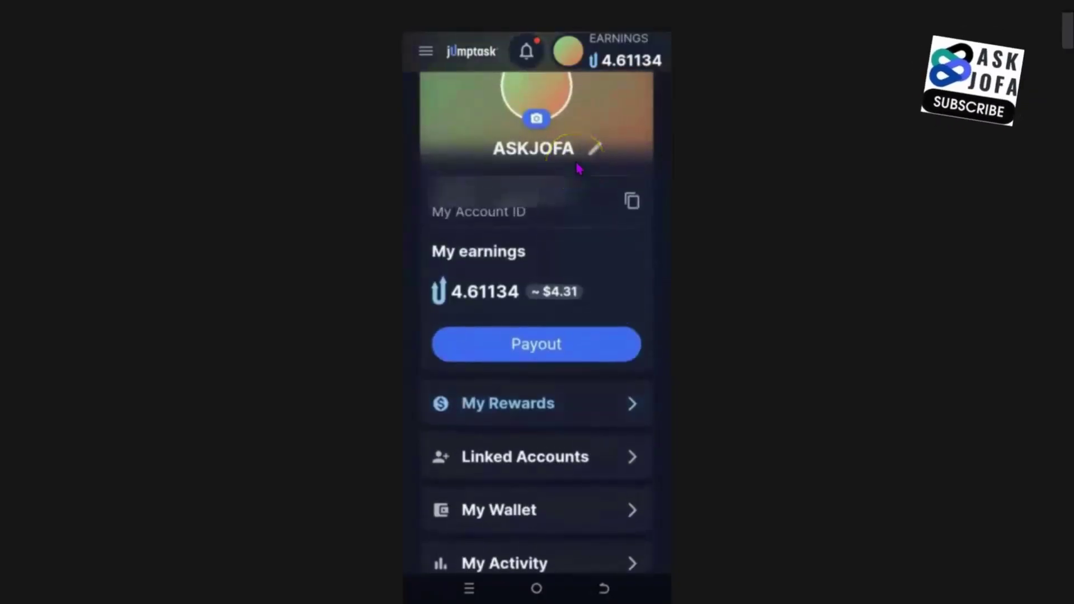
click(547, 346)
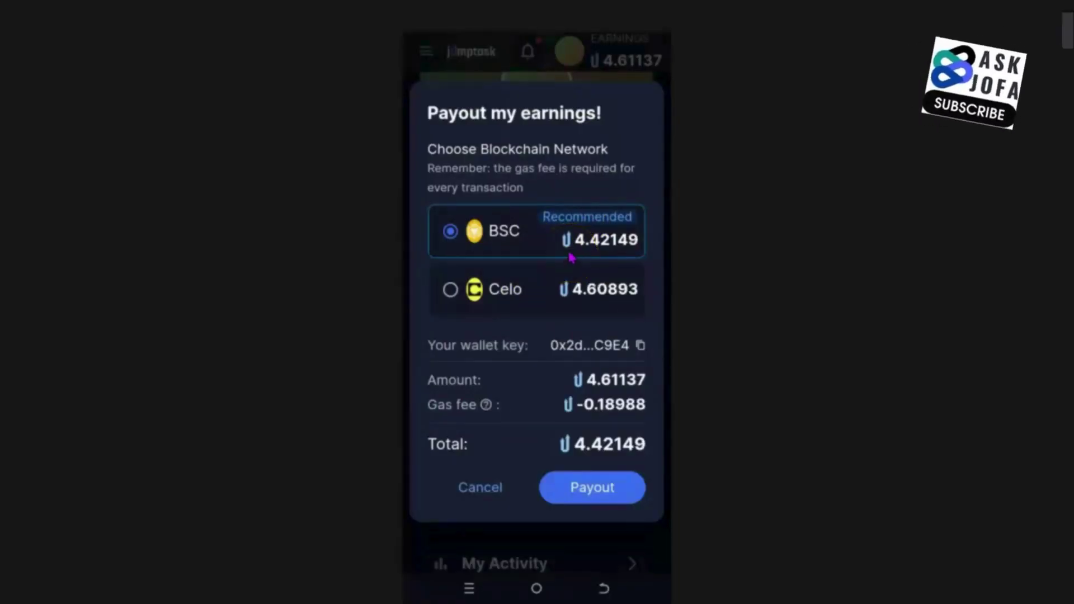
- Compare the BSC and Celo payout fees, ending with BSC selected
click(511, 257)
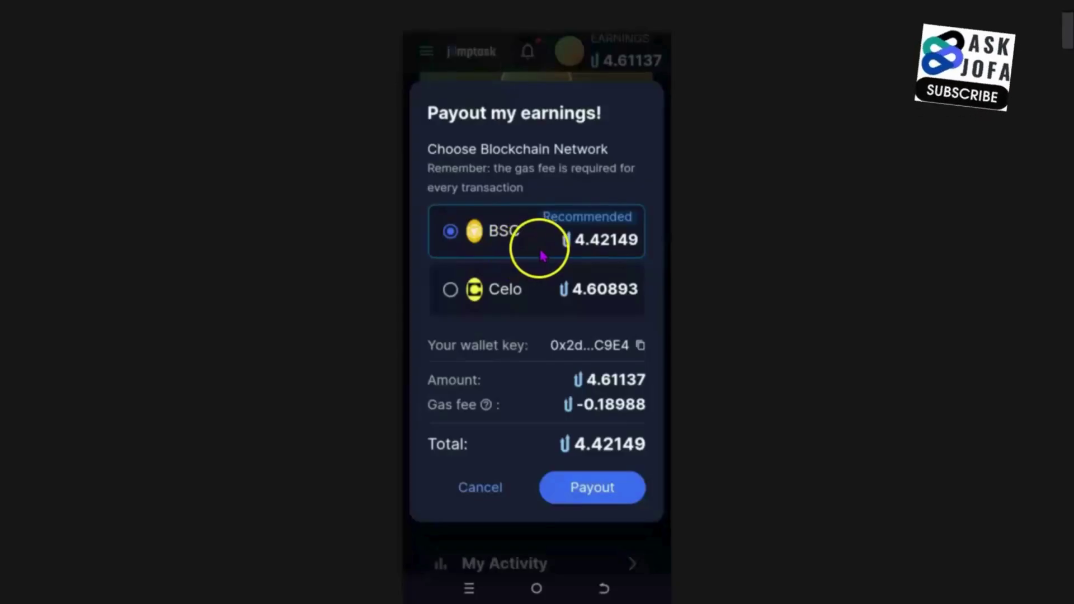
click(454, 290)
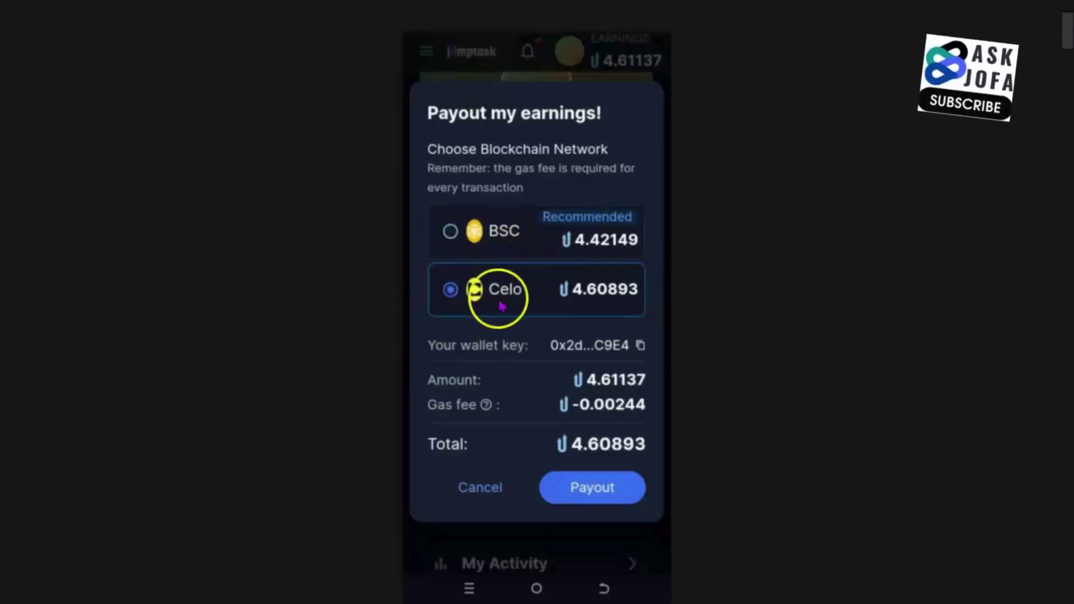
click(520, 250)
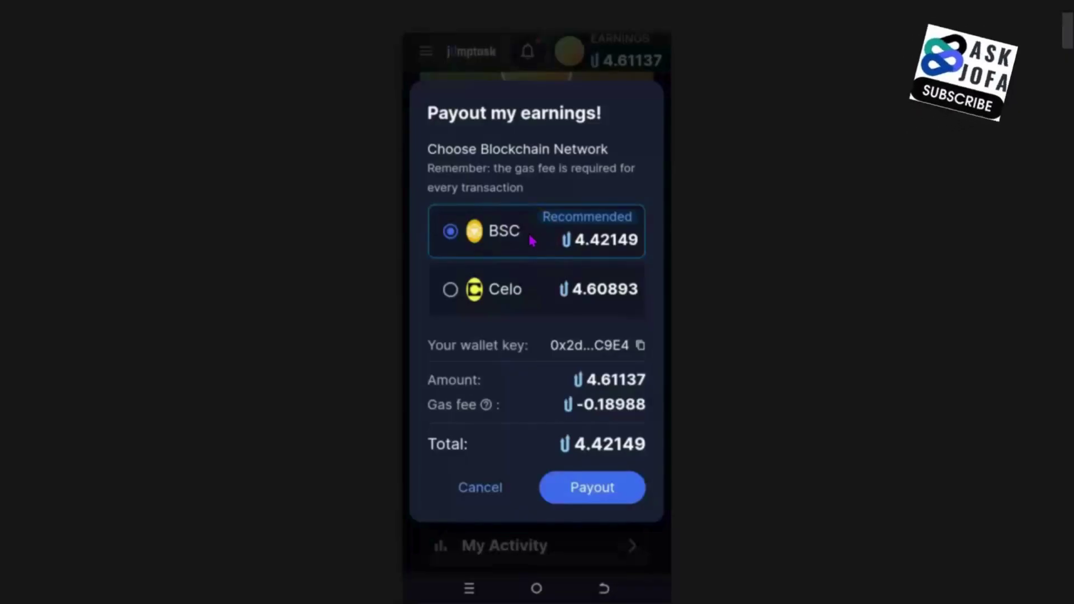
- Check the wallet key field, then close the payout dialog without paying out
click(522, 262)
click(538, 348)
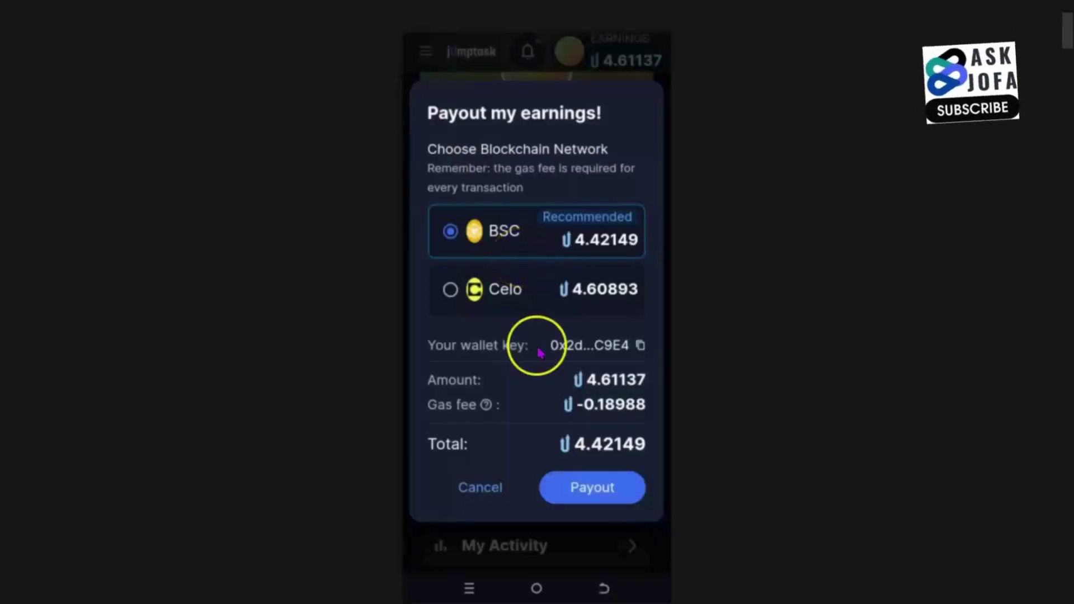
click(583, 270)
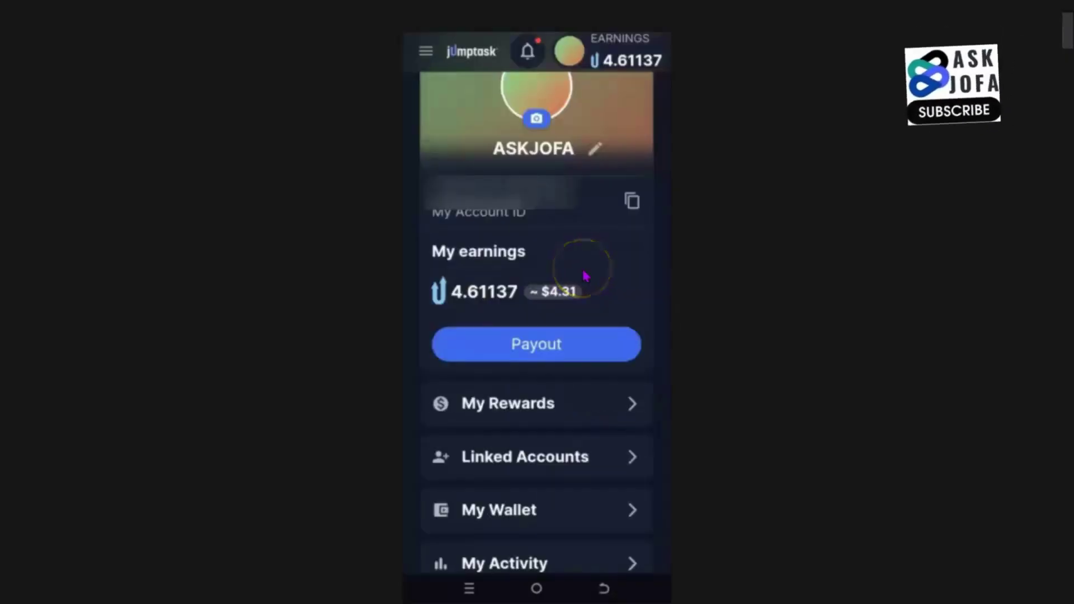
scroll(586, 276, down, 2)
click(515, 442)
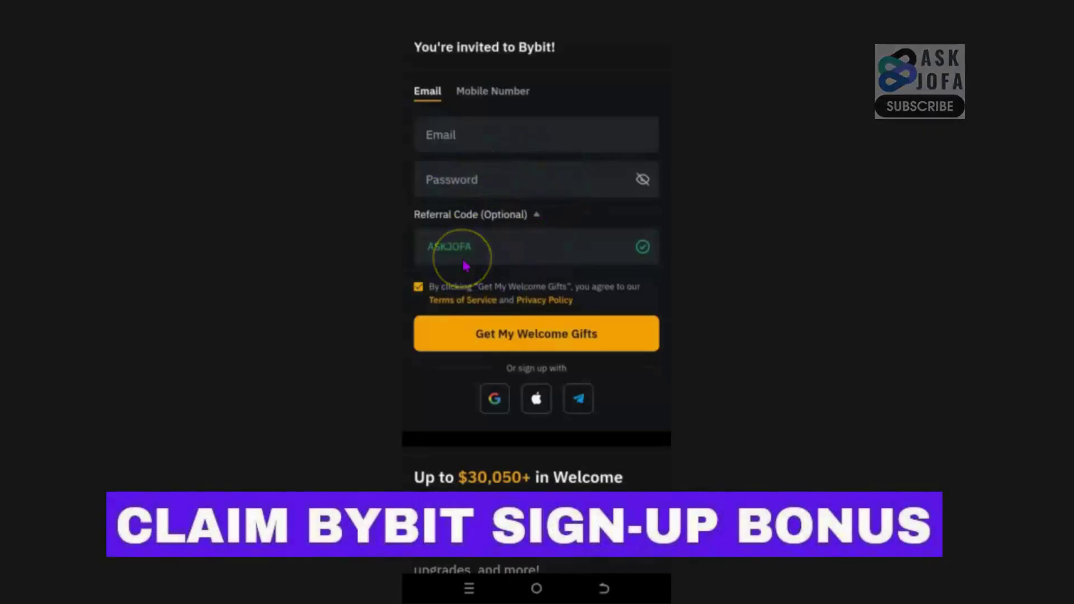
- Scroll the Bybit Exchange home screen showing total assets of 0.06 USD
scroll(462, 267, down, 5)
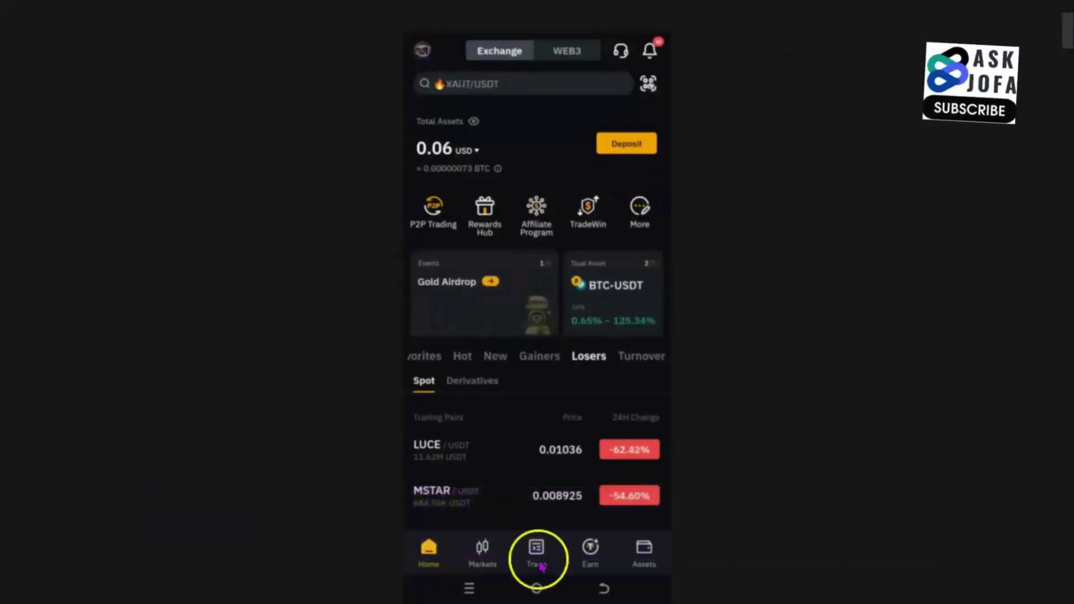
- Check Bybit's Assets overview, return Home, and bring up the Deposit payment methods
click(644, 551)
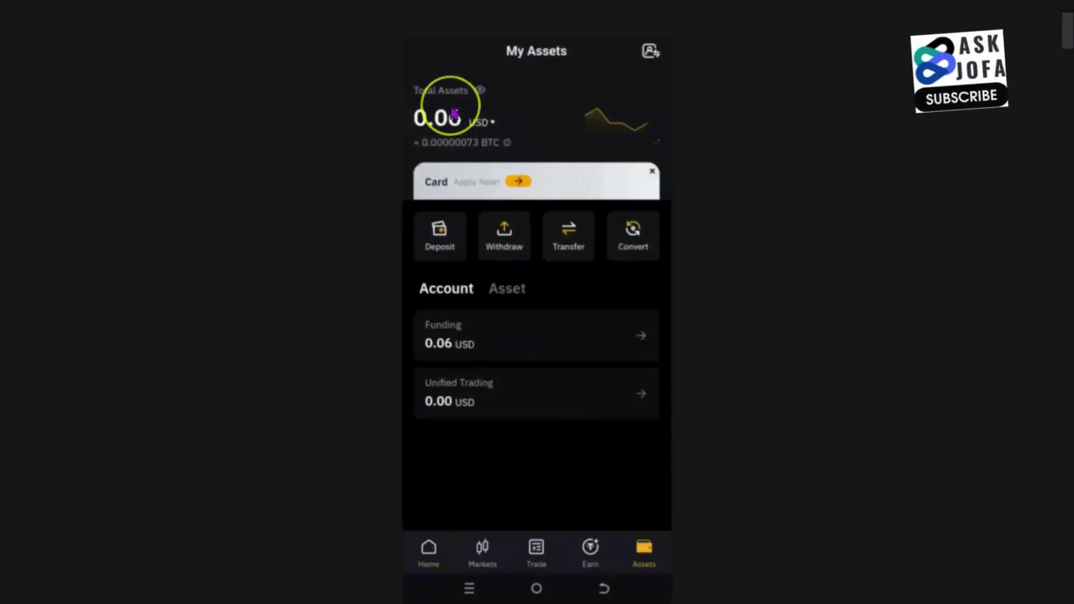
click(432, 560)
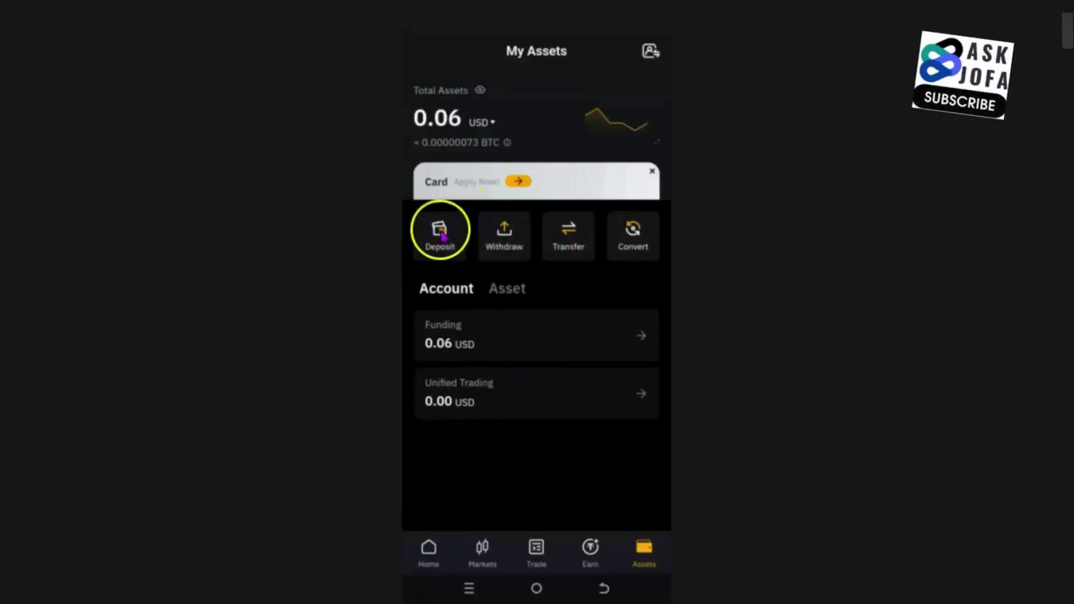
click(441, 554)
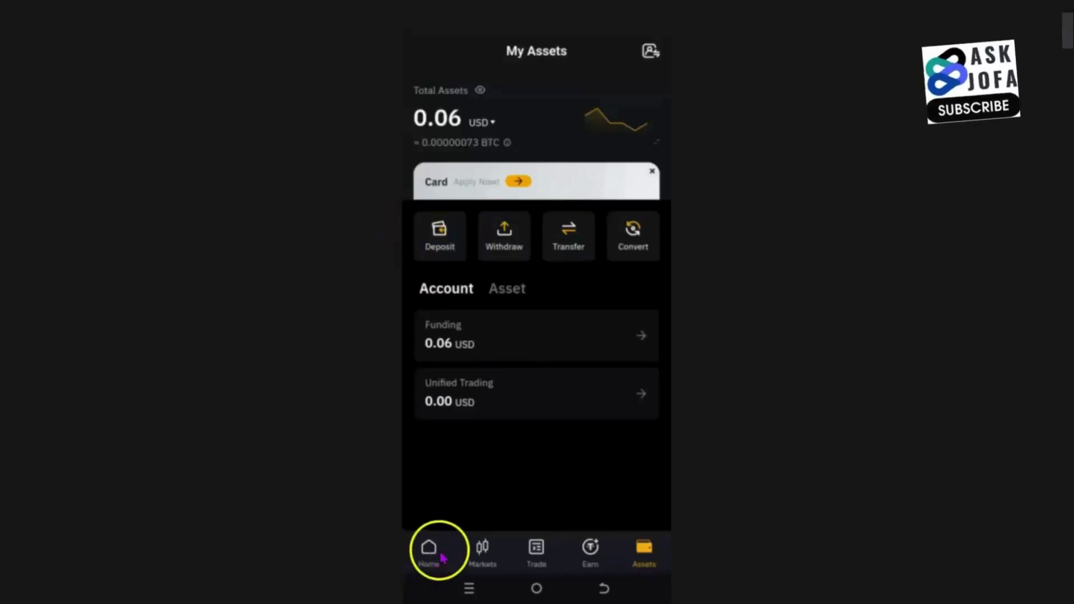
click(627, 144)
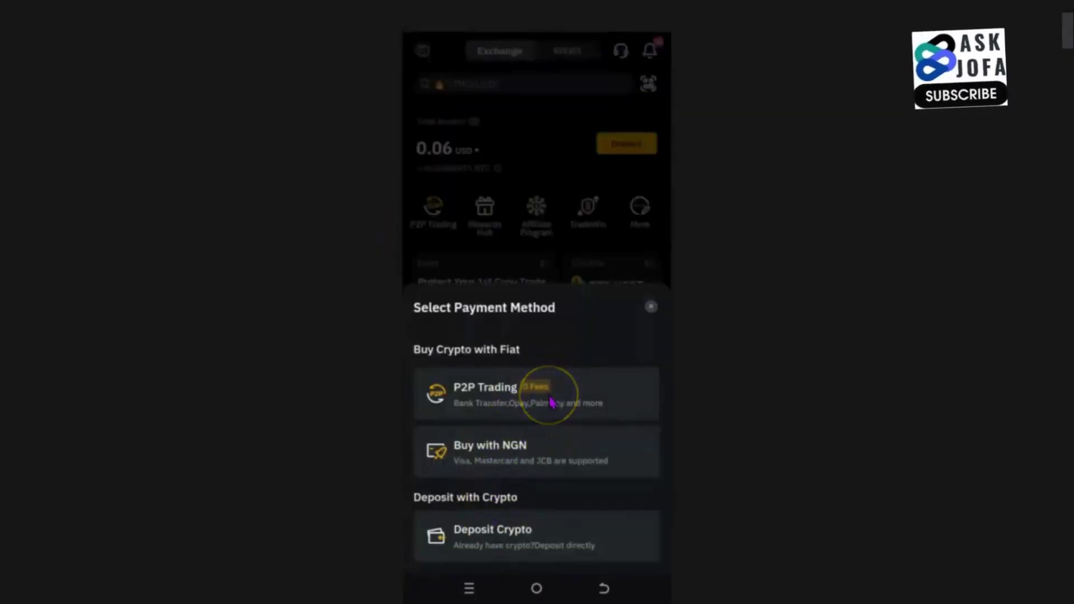
- Choose Deposit Crypto from Bybit's Select Payment Method sheet
click(529, 539)
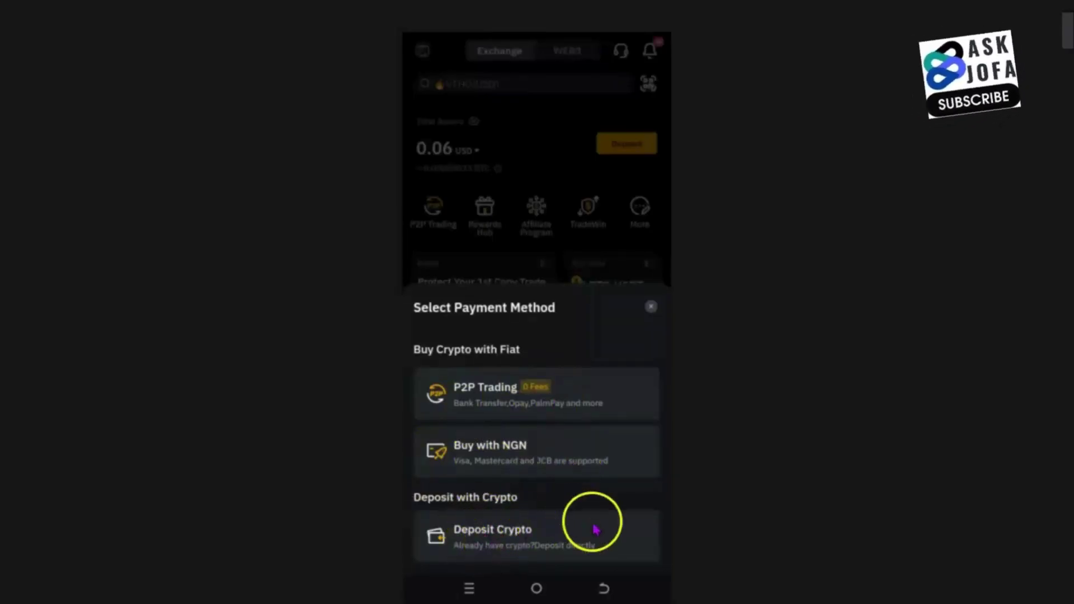
click(493, 540)
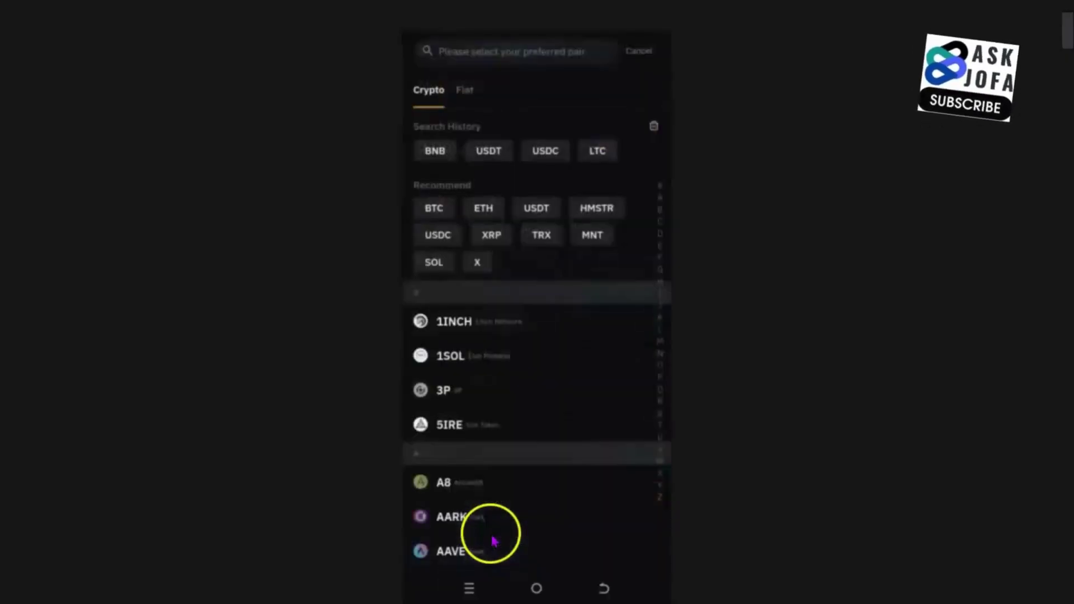
- Search the Bybit coin list for 'jmpt', then clear the search
click(532, 52)
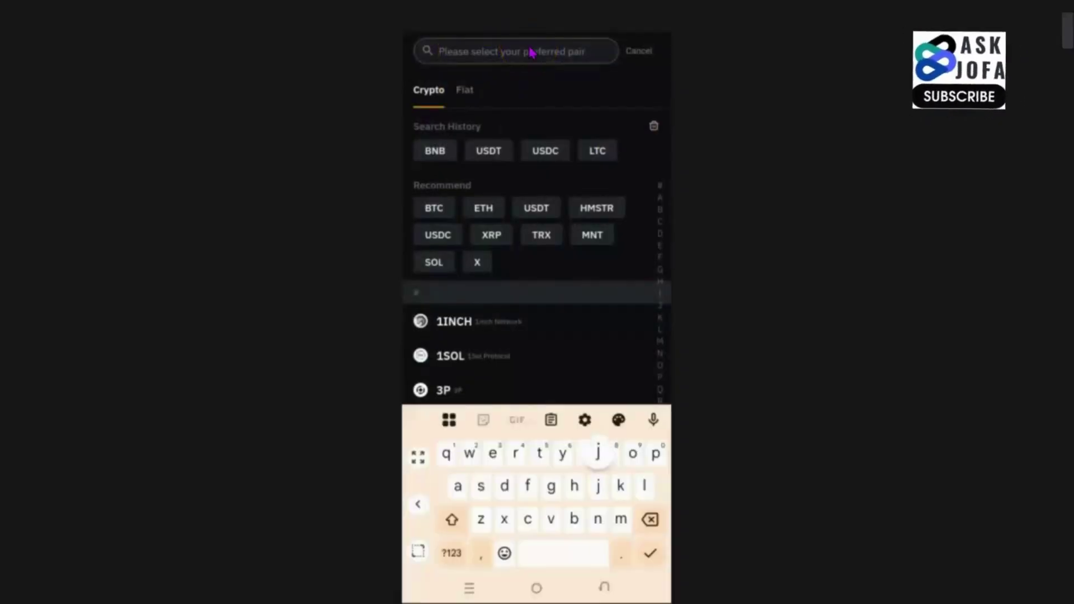
text(jmpt)
click(541, 50)
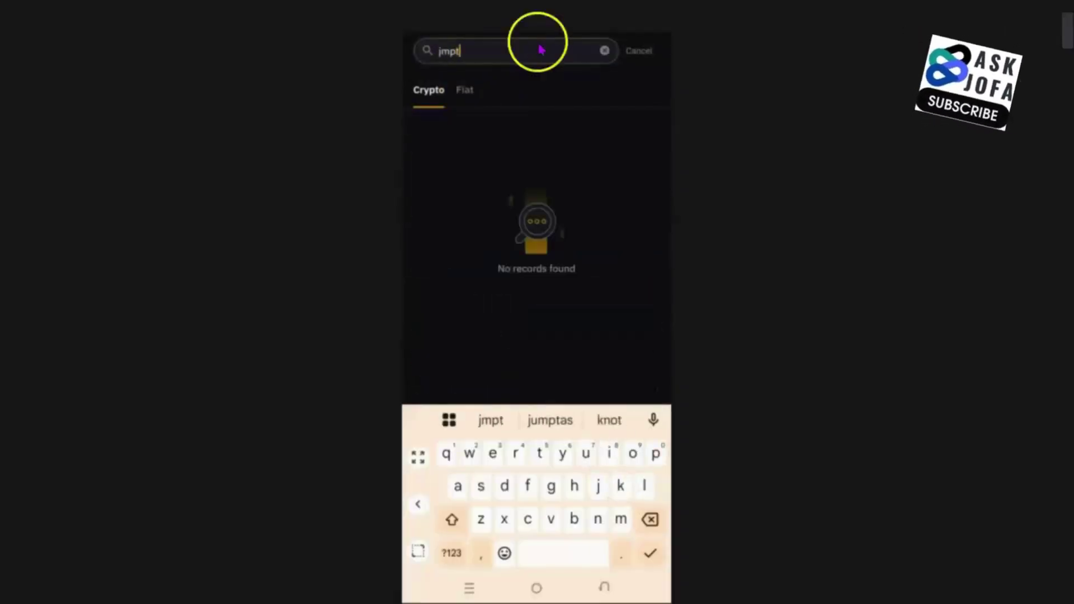
click(568, 81)
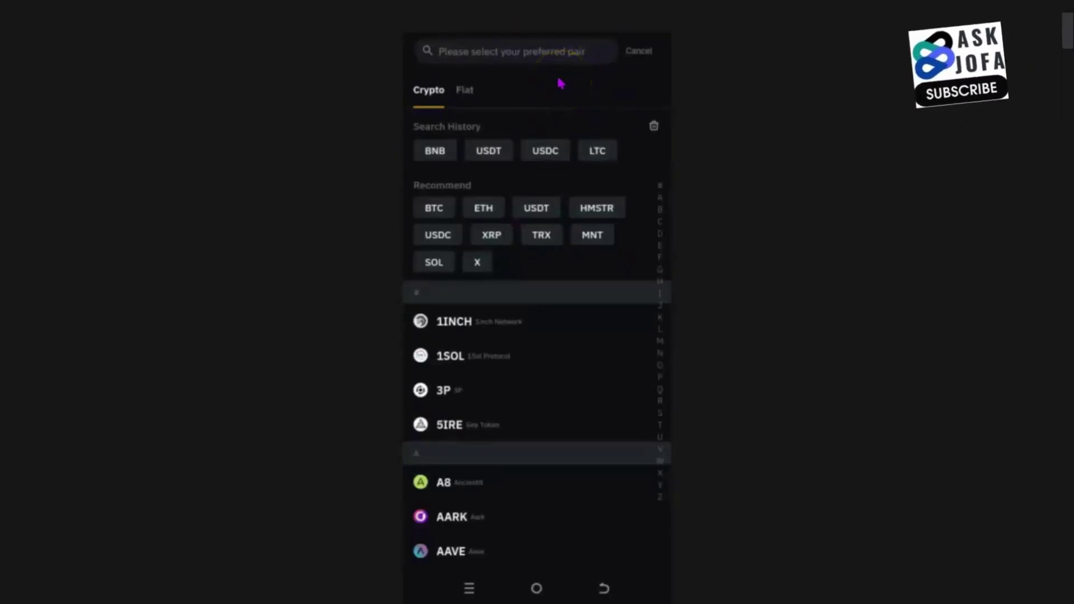
- Search for 'bnb' and pick BNB on the BSC (BEP20) network for deposit
click(516, 52)
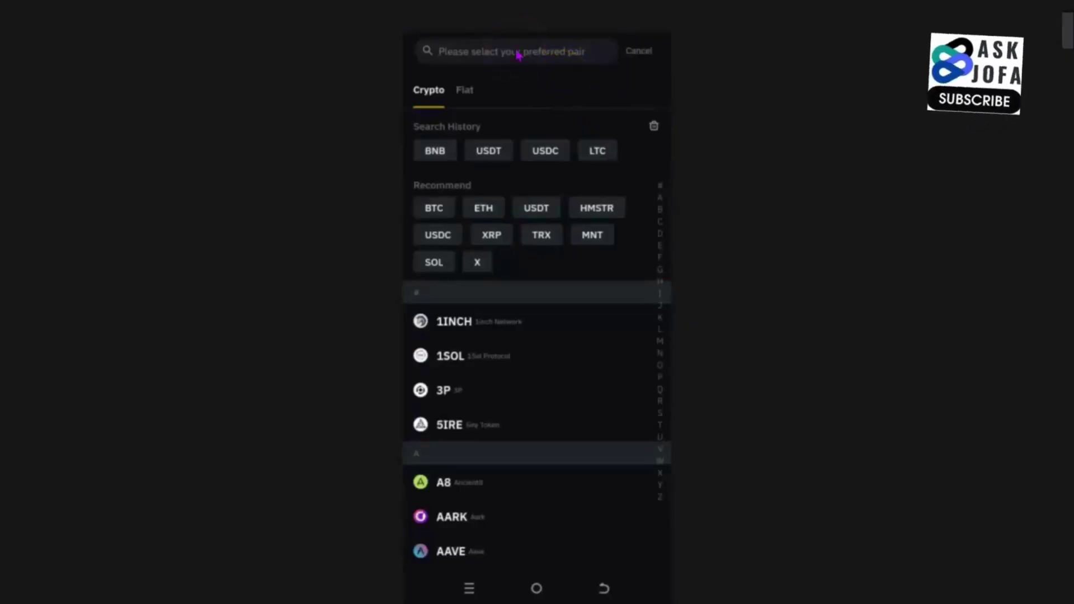
click(517, 54)
text(bnb)
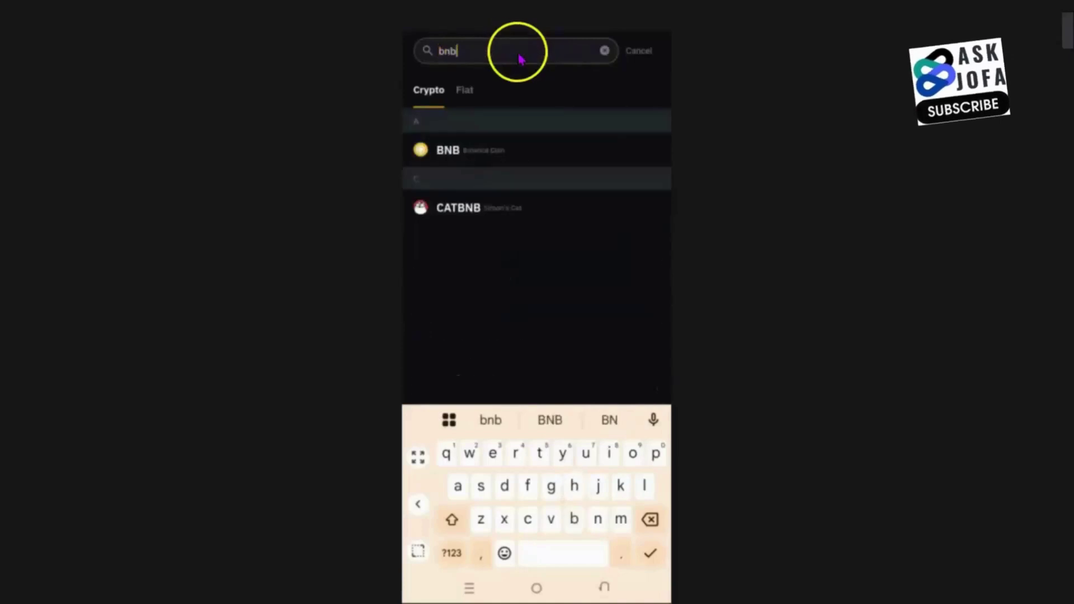
click(453, 148)
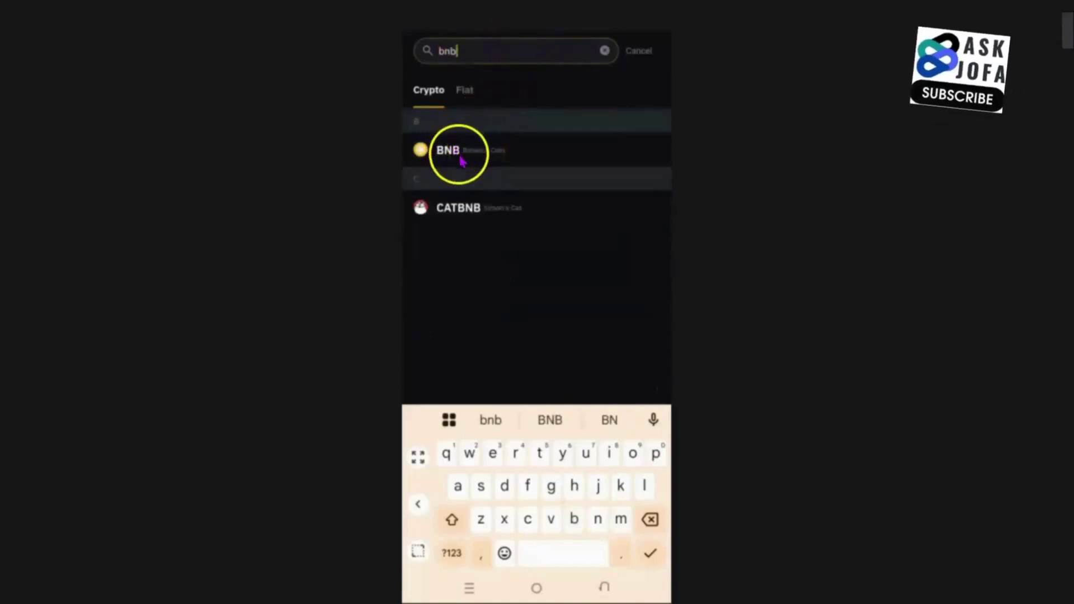
click(482, 192)
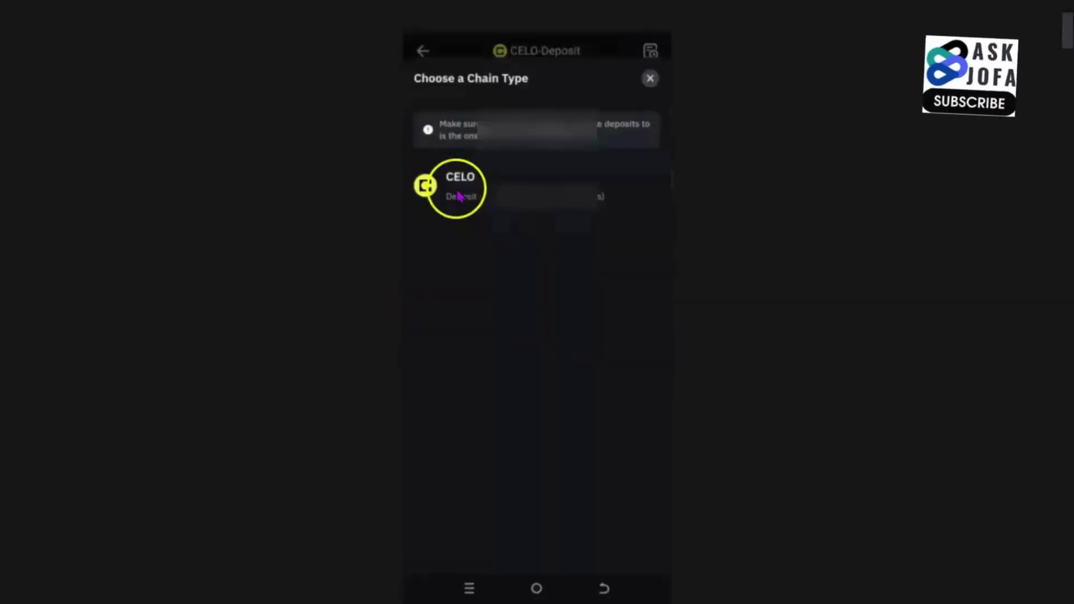
- Pick the CELO chain and copy the CELO deposit wallet address
click(454, 182)
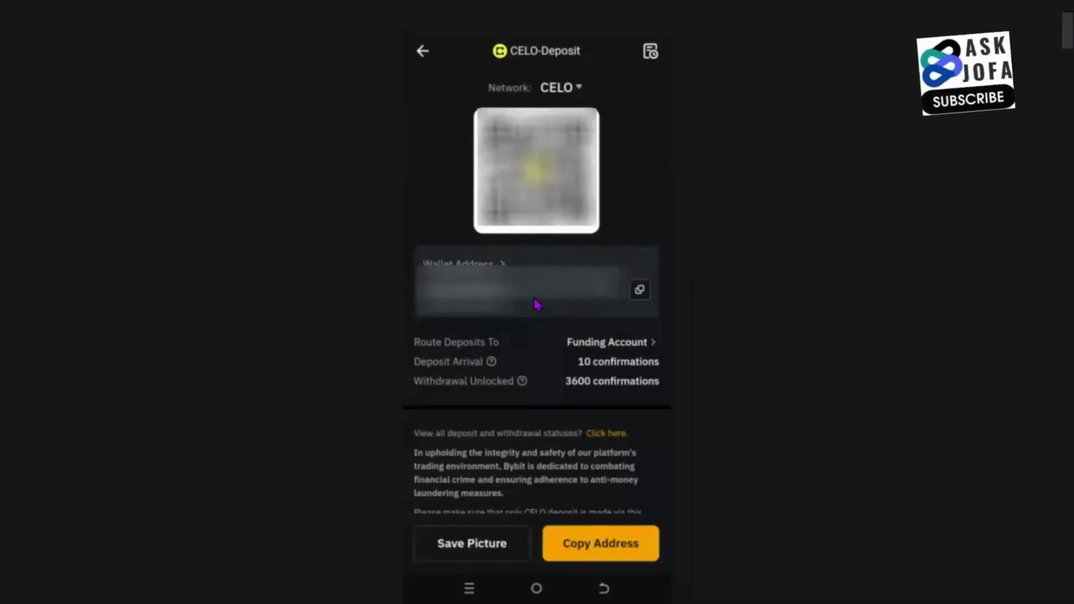
click(639, 289)
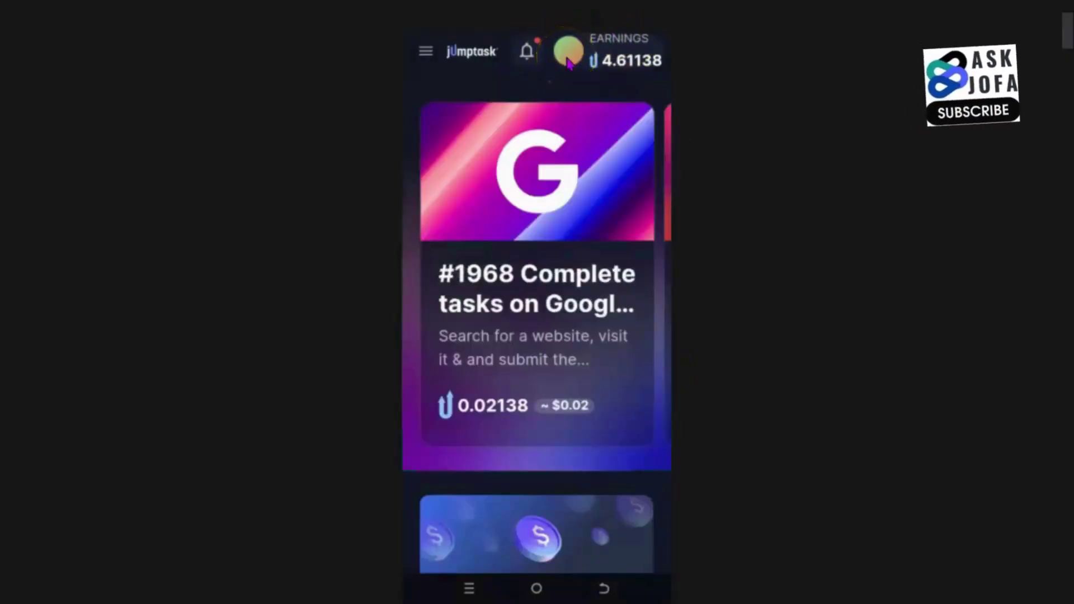
- Open the JumpTask profile showing 4.61138 earnings and scroll to the account options
click(644, 60)
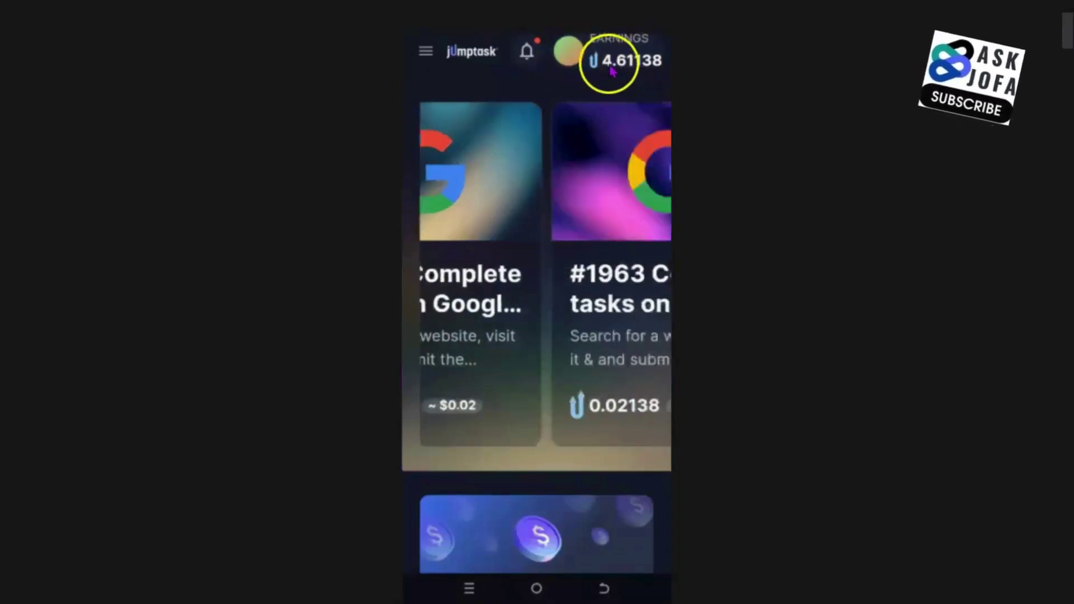
click(566, 58)
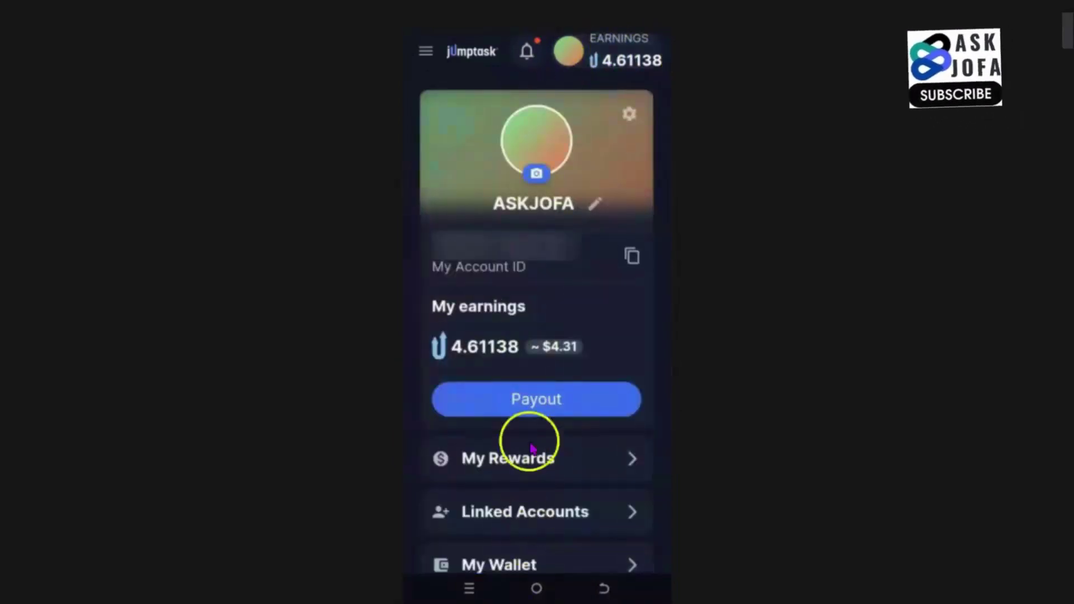
scroll(549, 542, down, 5)
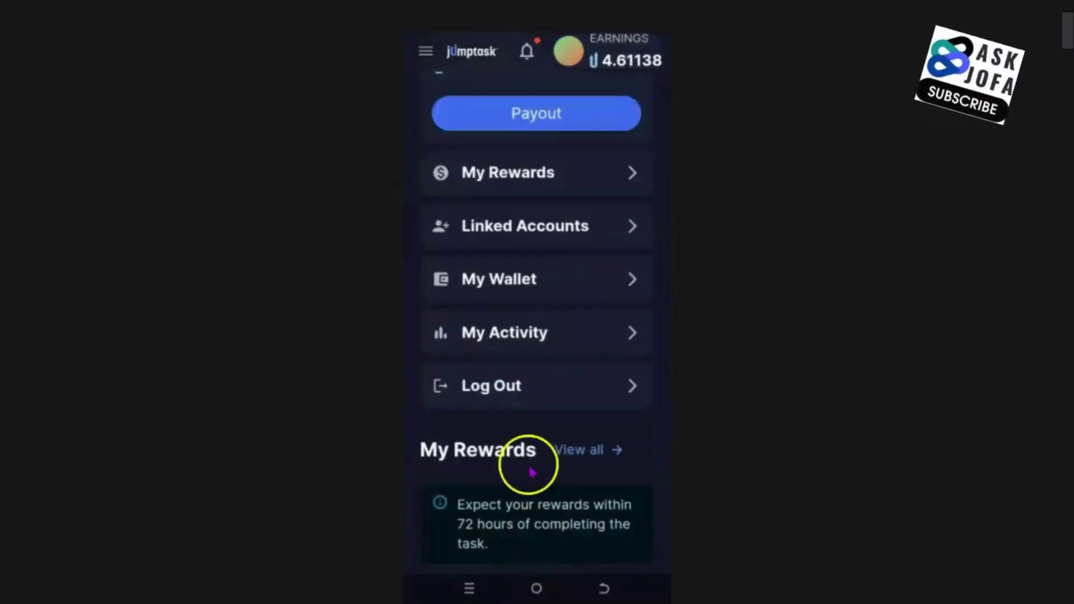
click(605, 280)
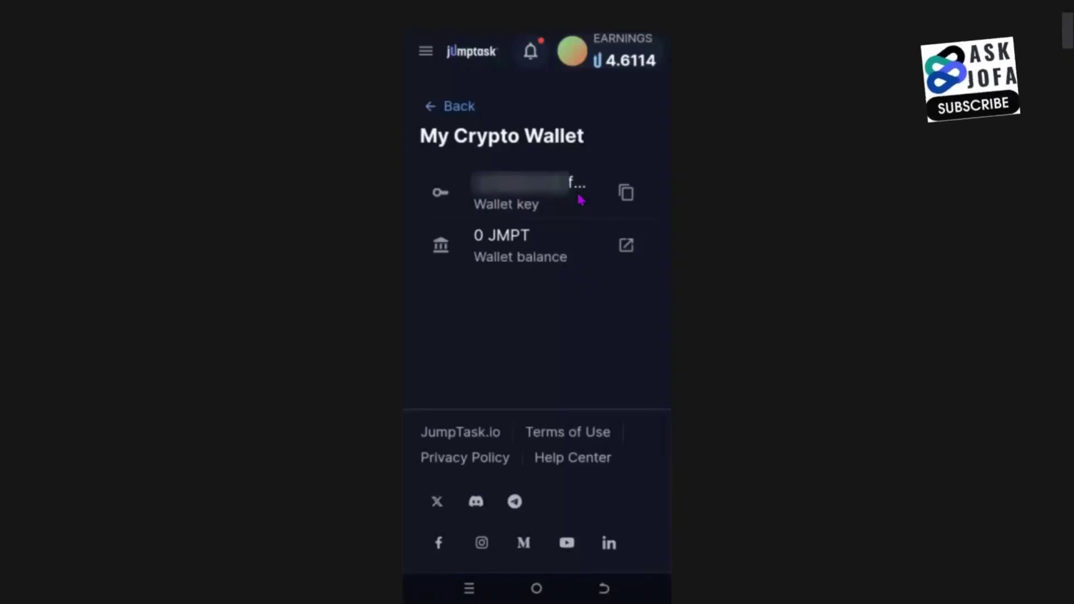
click(515, 207)
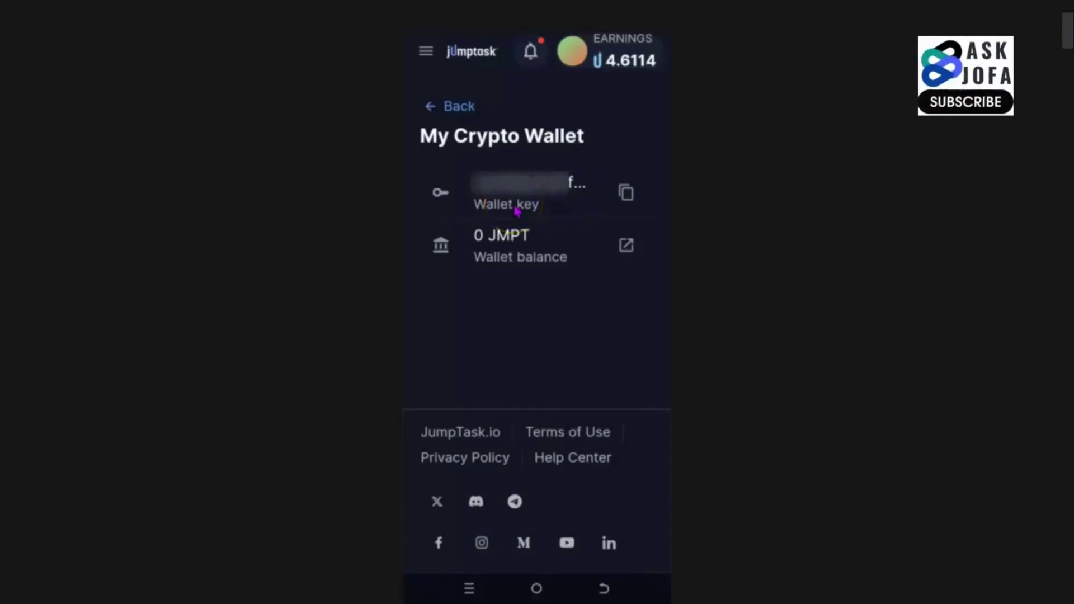
click(526, 207)
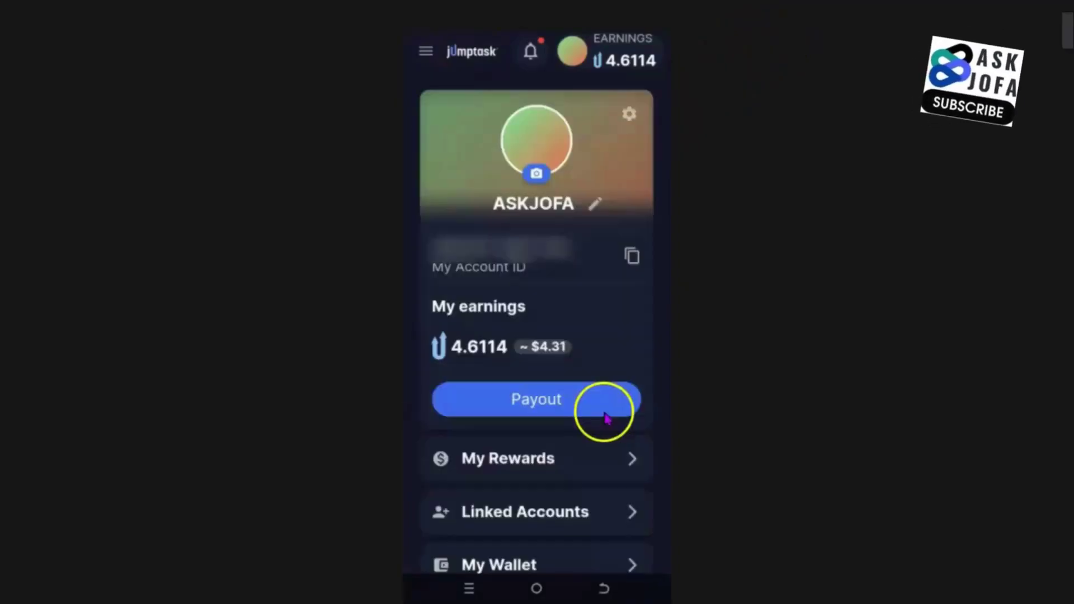
- Open JumpTask's payout dialog for the earnings with BSC preselected
click(551, 410)
click(503, 242)
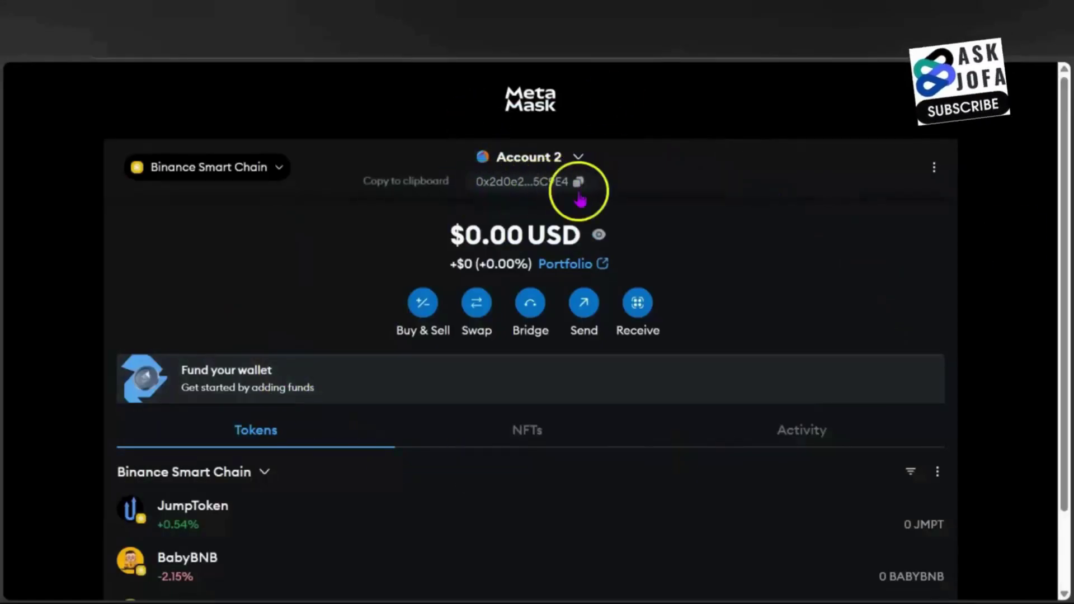
scroll(386, 481, down, 2)
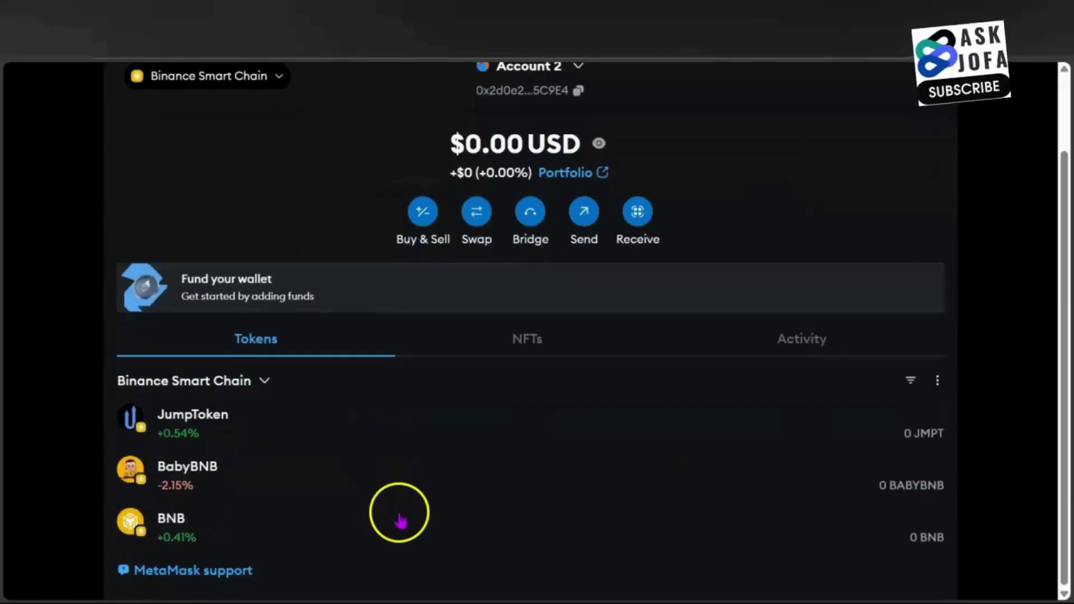
scroll(408, 515, up, 2)
click(280, 162)
mouse_move(537, 450)
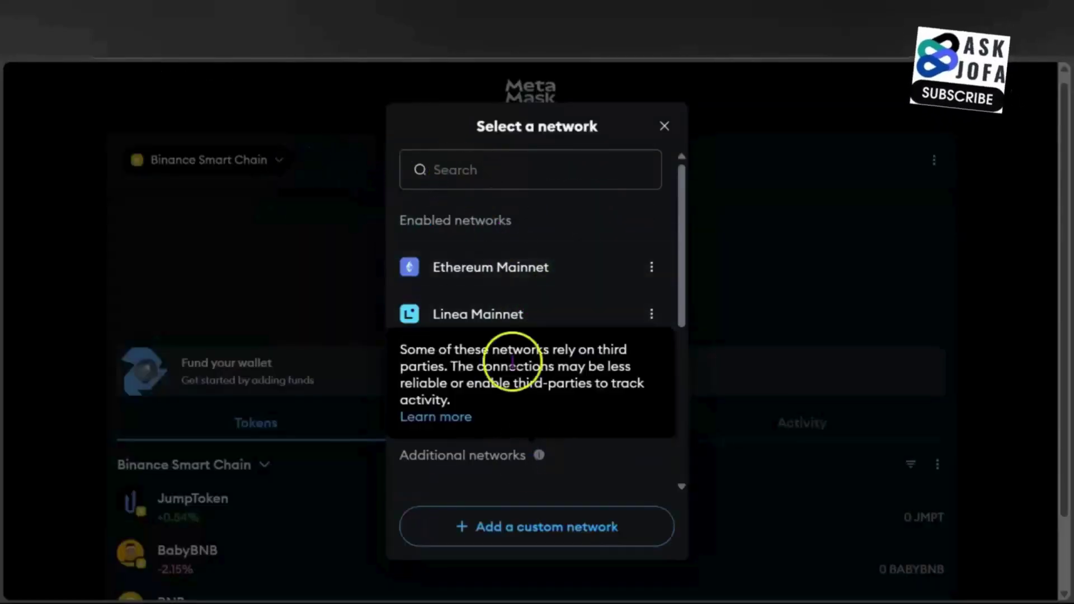
click(232, 168)
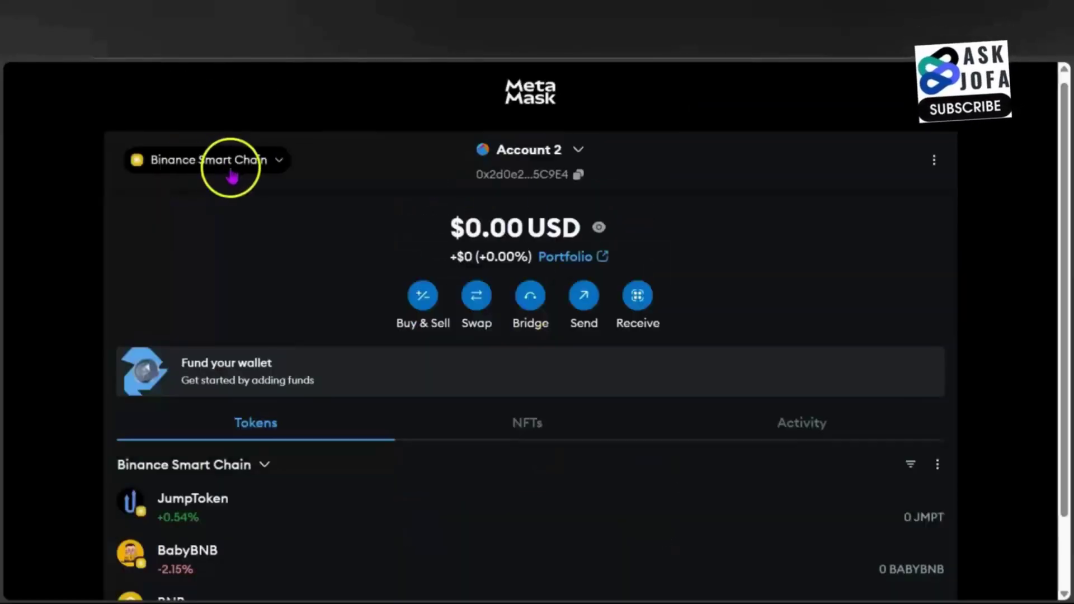
click(266, 171)
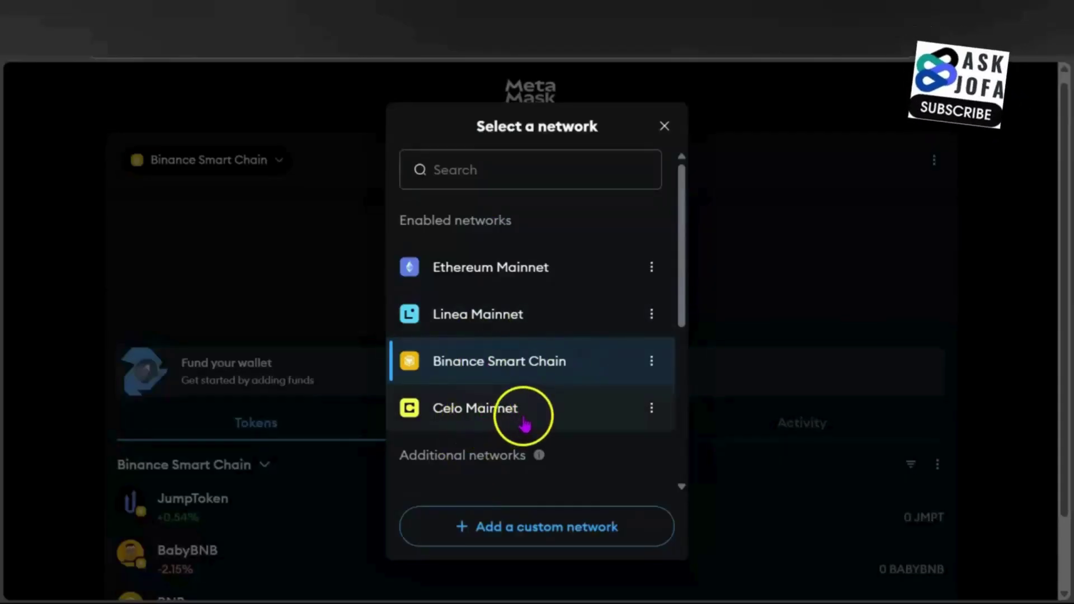
click(507, 367)
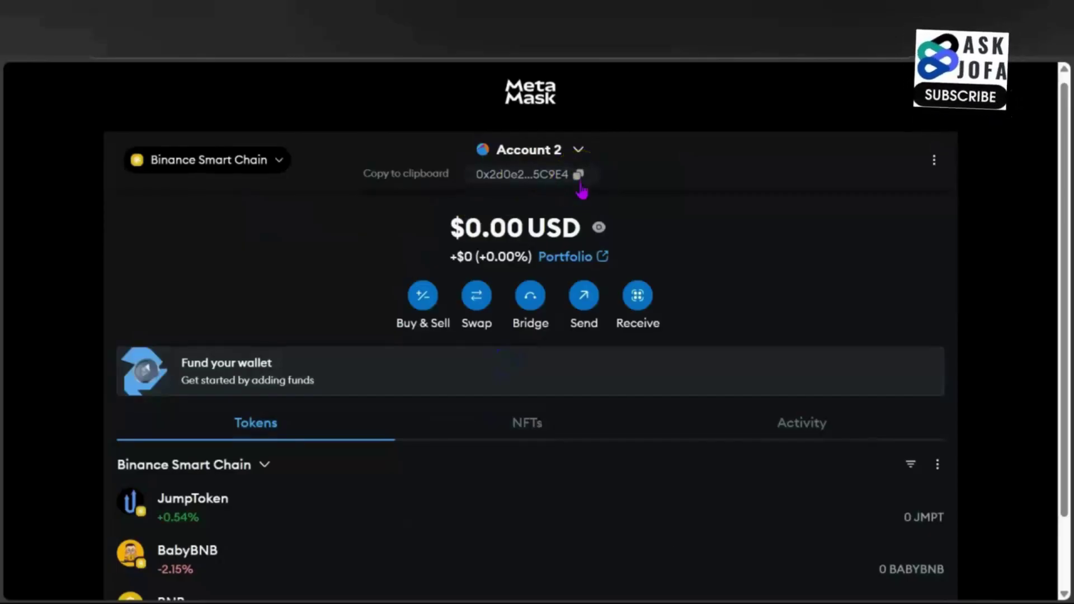
- Copy the MetaMask Account 2 wallet address to the clipboard
scroll(239, 427, down, 2)
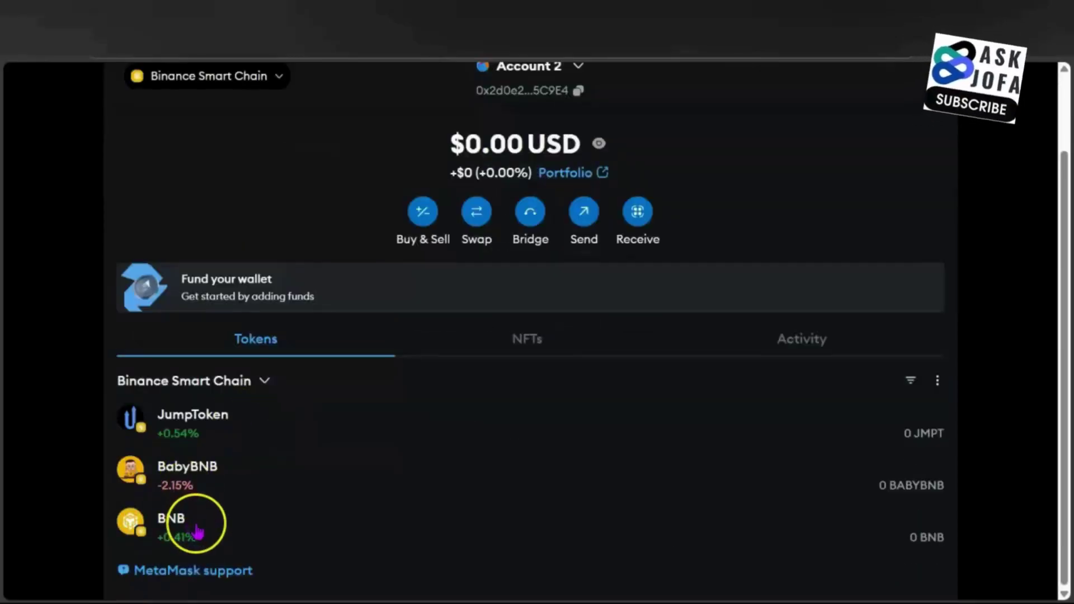
scroll(615, 302, up, 2)
scroll(644, 336, down, 2)
scroll(607, 427, up, 2)
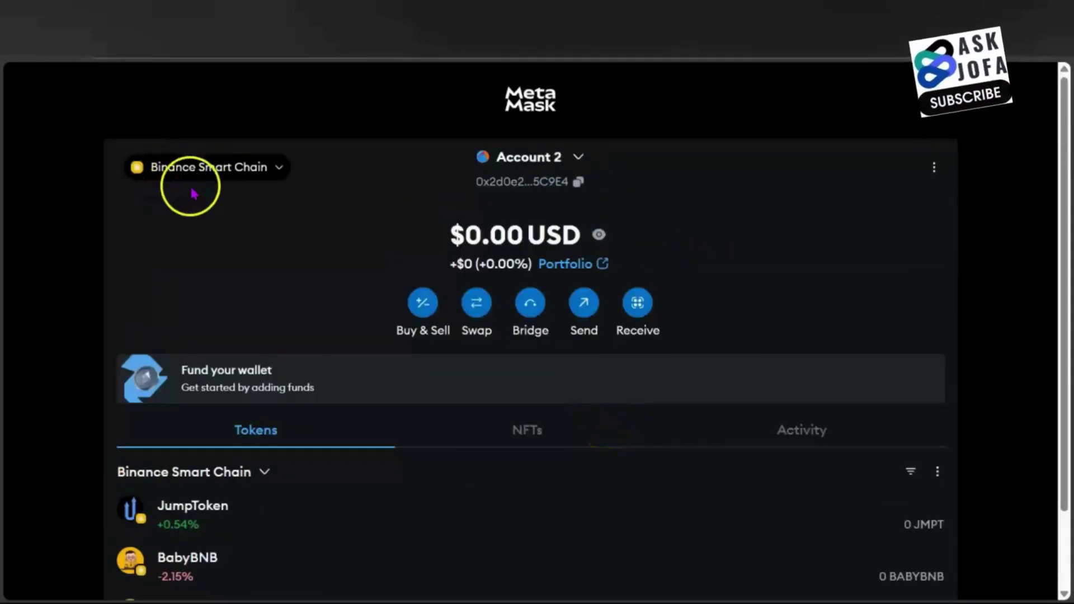
click(579, 184)
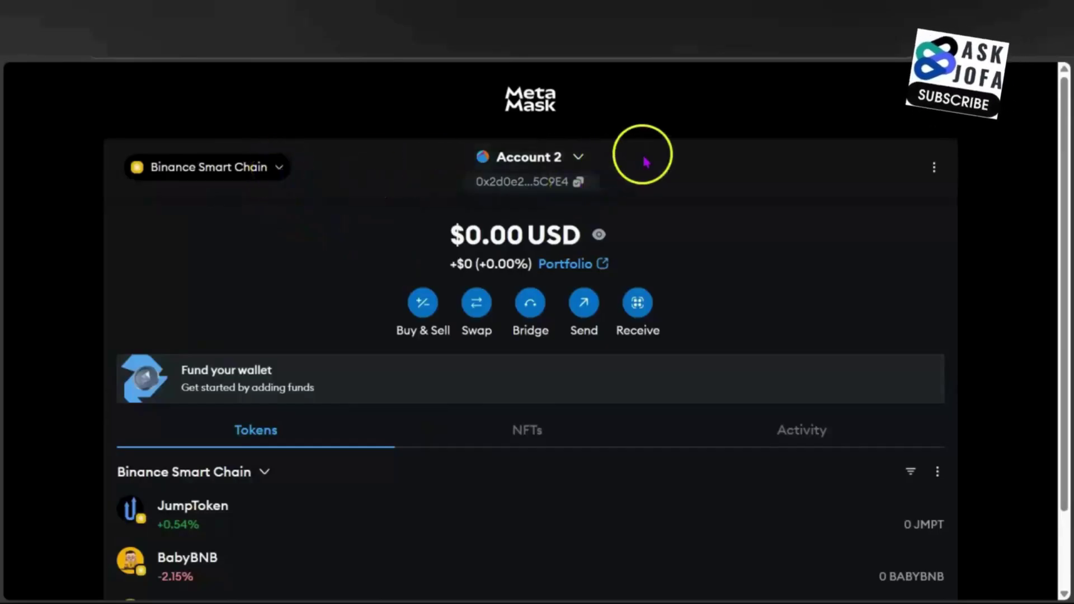
scroll(380, 523, down, 2)
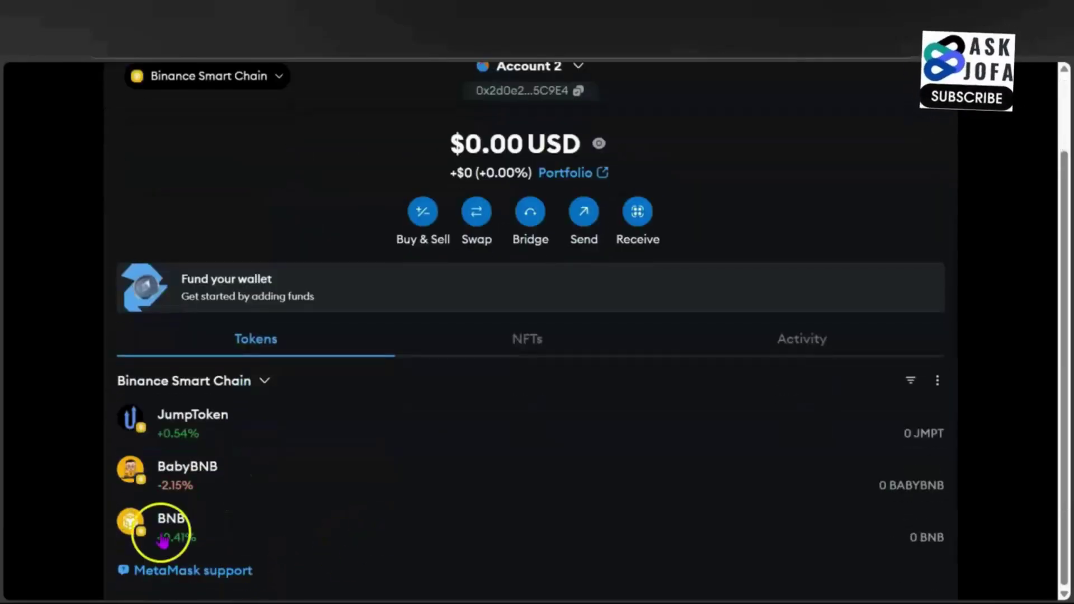
scroll(936, 66, up, 2)
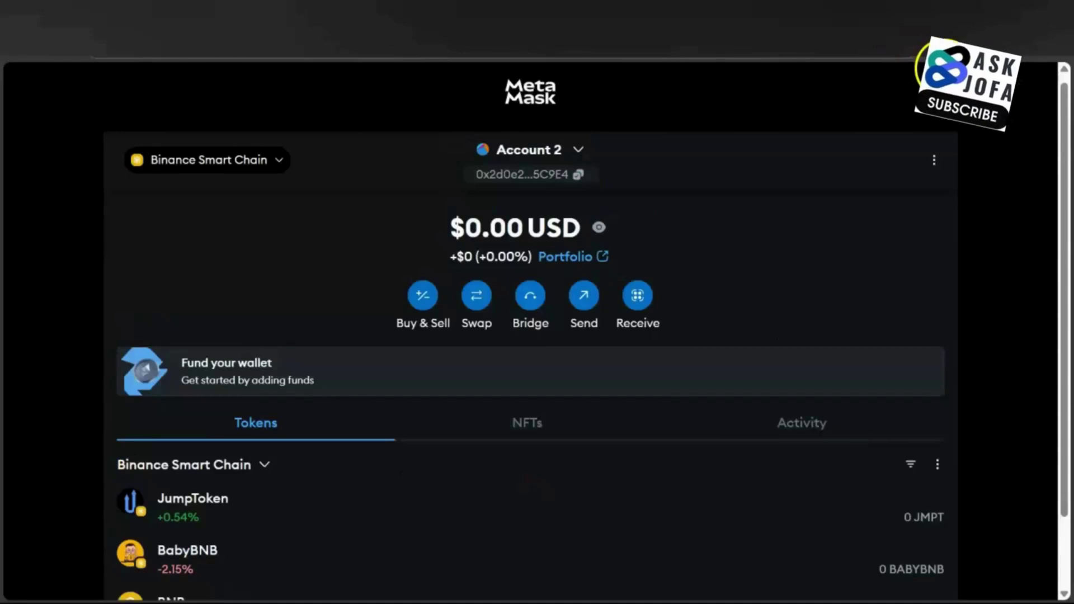
click(577, 175)
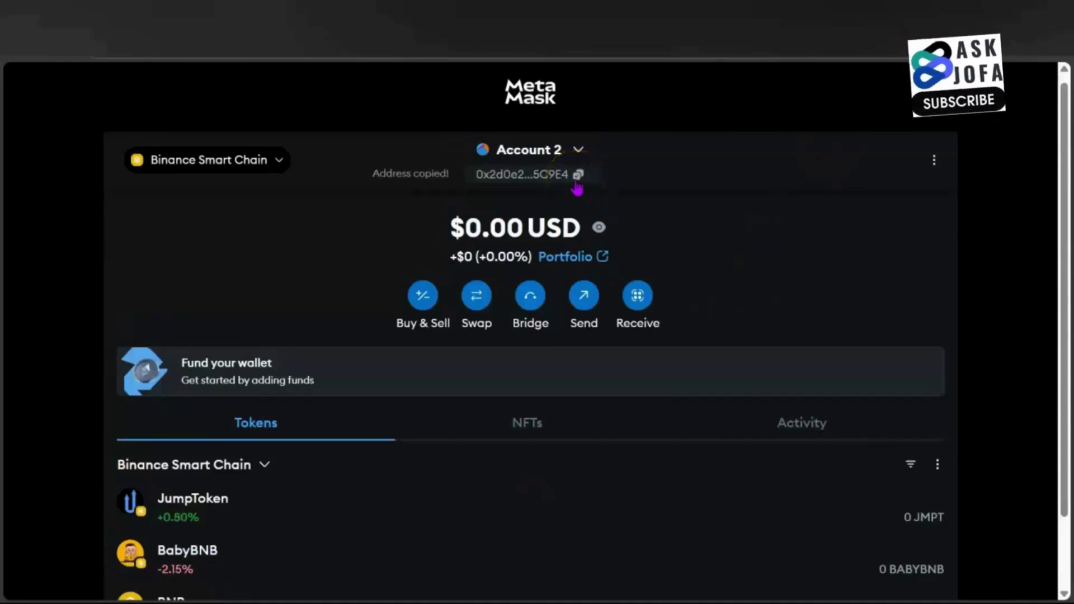
click(578, 190)
scroll(395, 461, down, 2)
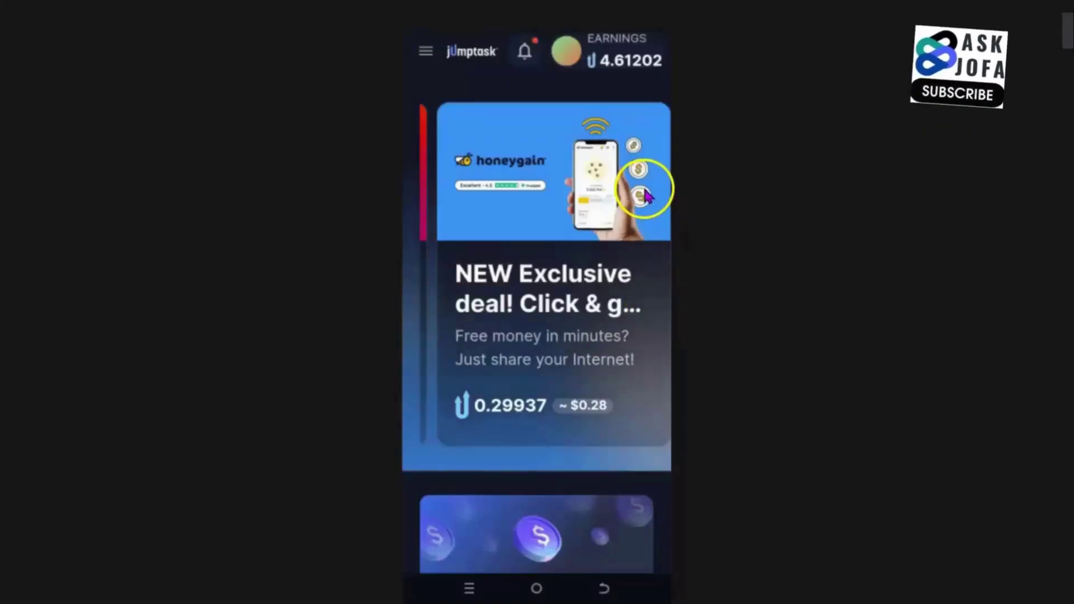
- Check the My Wallet page's 0 JMPT balance, then return to the profile showing 4.61202 earnings
click(567, 58)
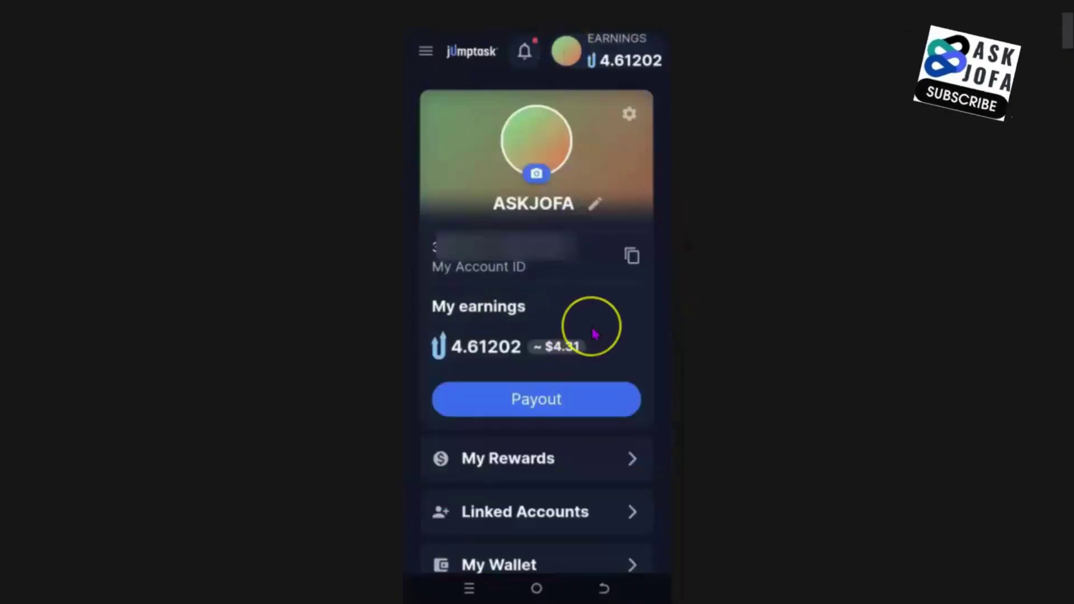
scroll(566, 436, down, 3)
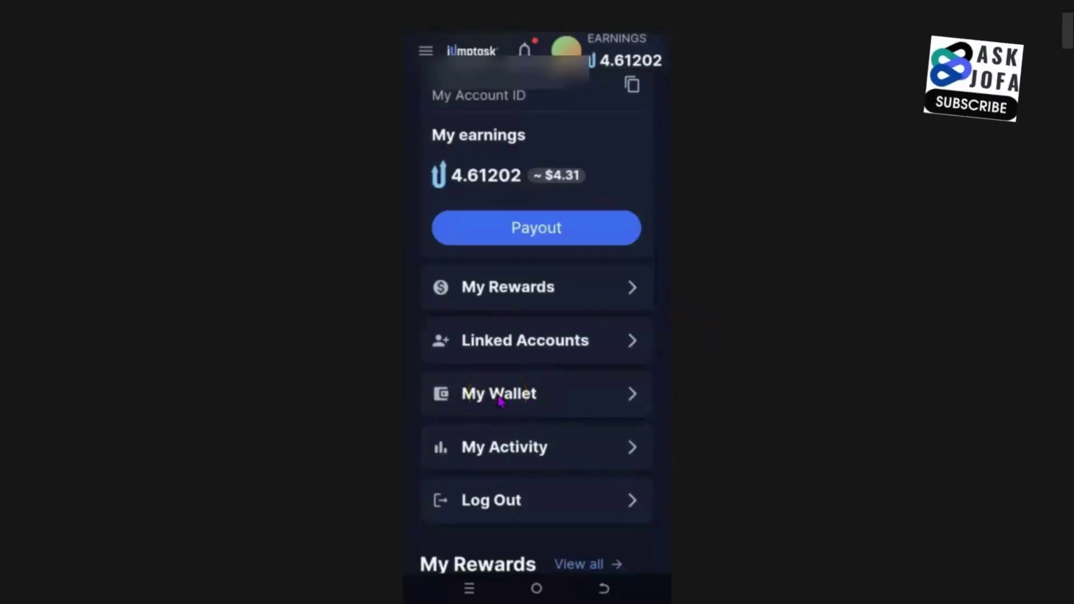
click(499, 397)
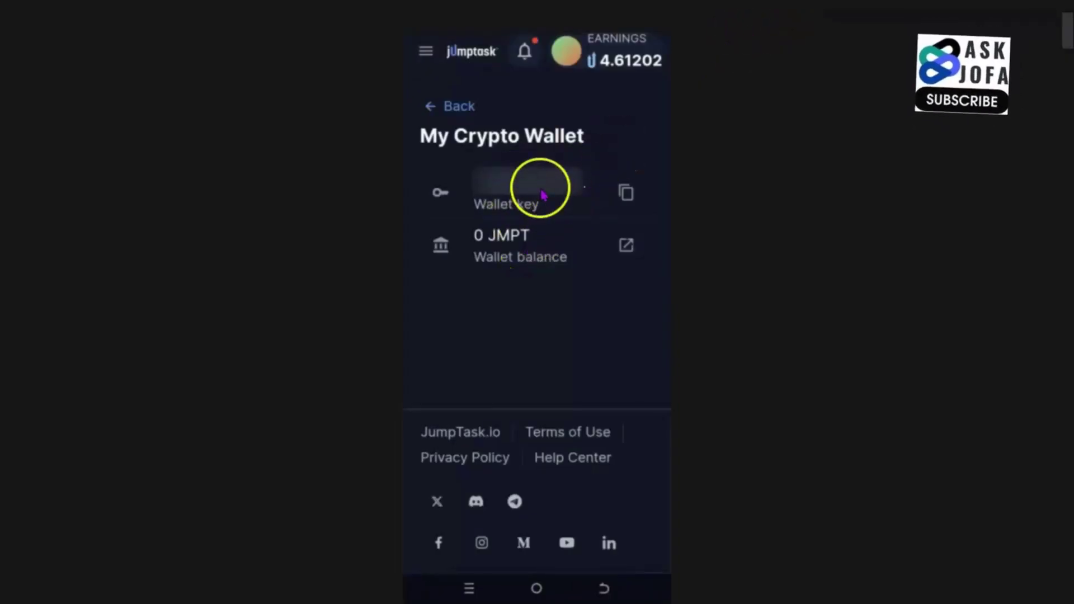
click(604, 588)
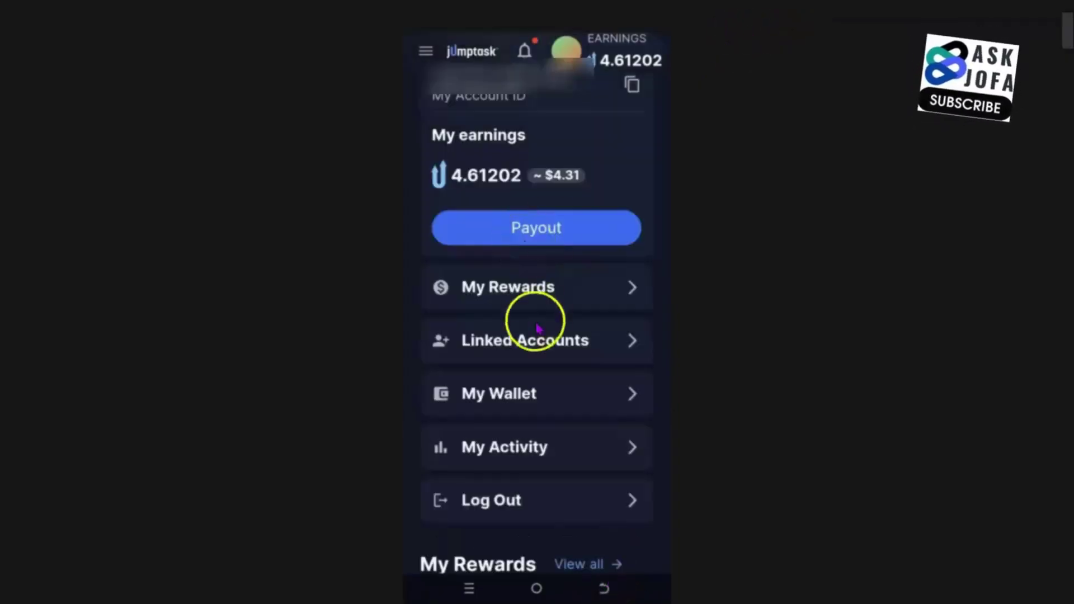
- Pay out the 4.61202 earnings over BSC (4.42192 after gas) and dismiss the Trustpilot prompt
click(546, 238)
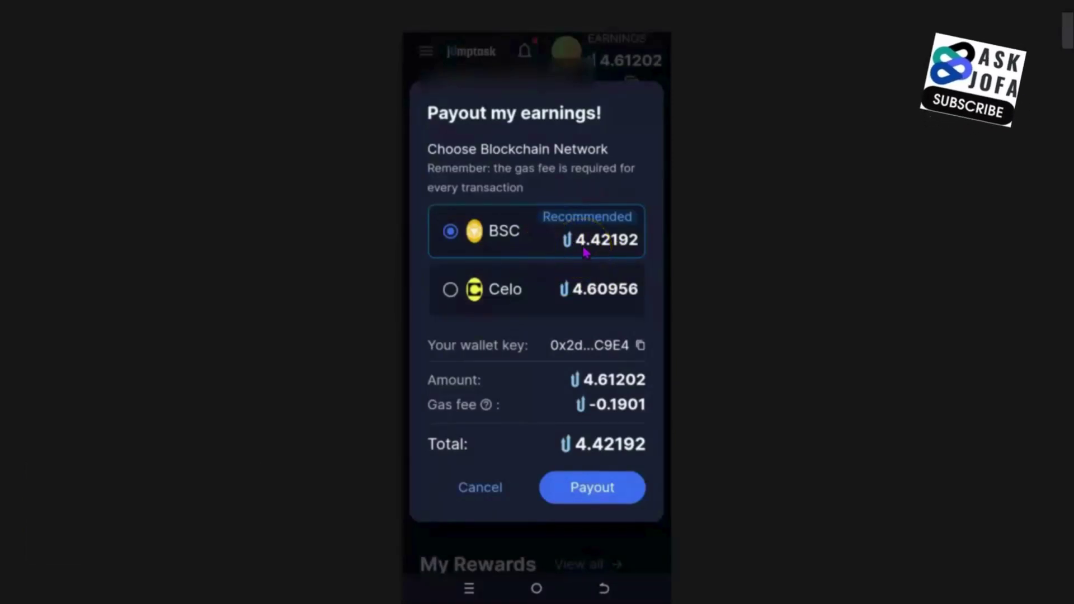
click(586, 254)
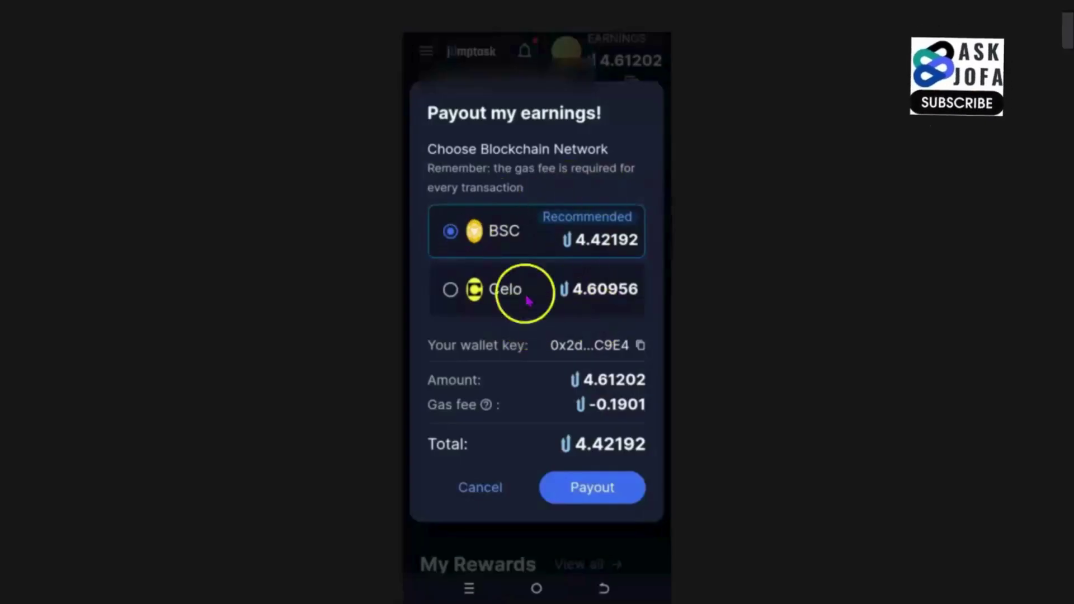
click(586, 489)
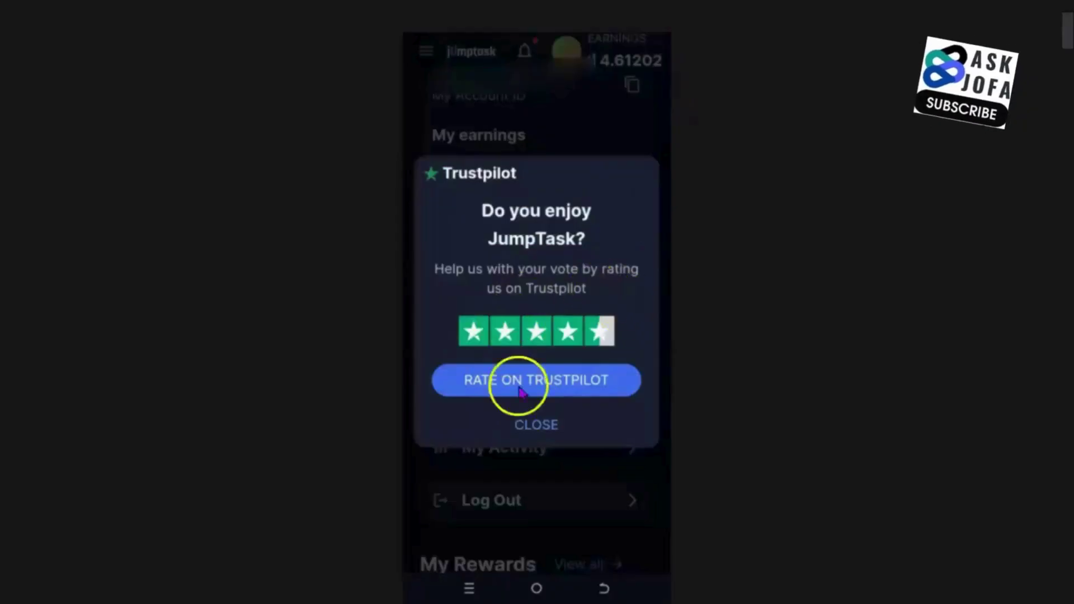
click(536, 425)
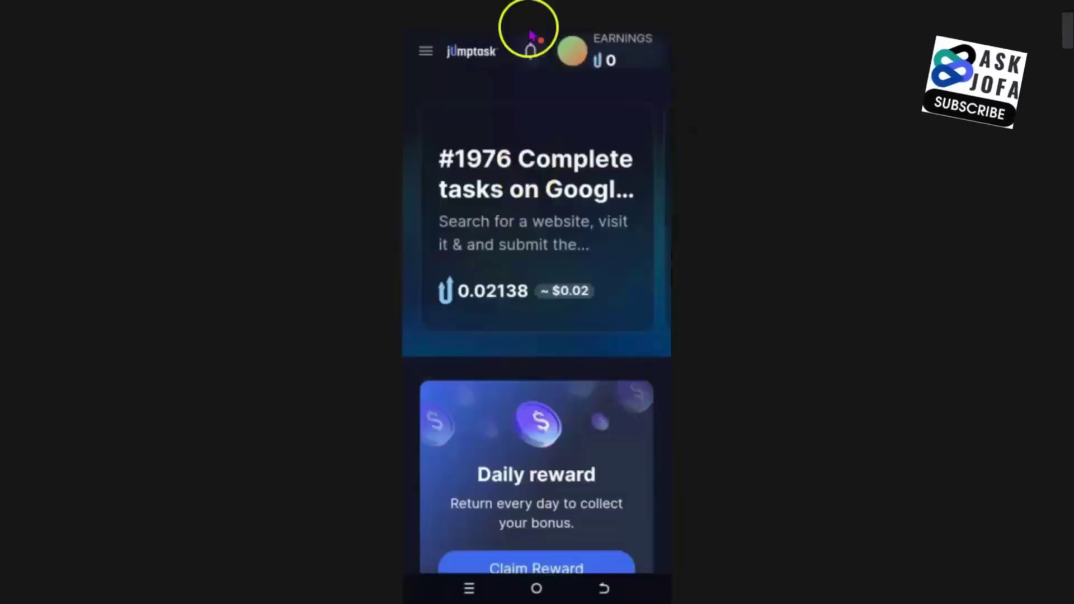